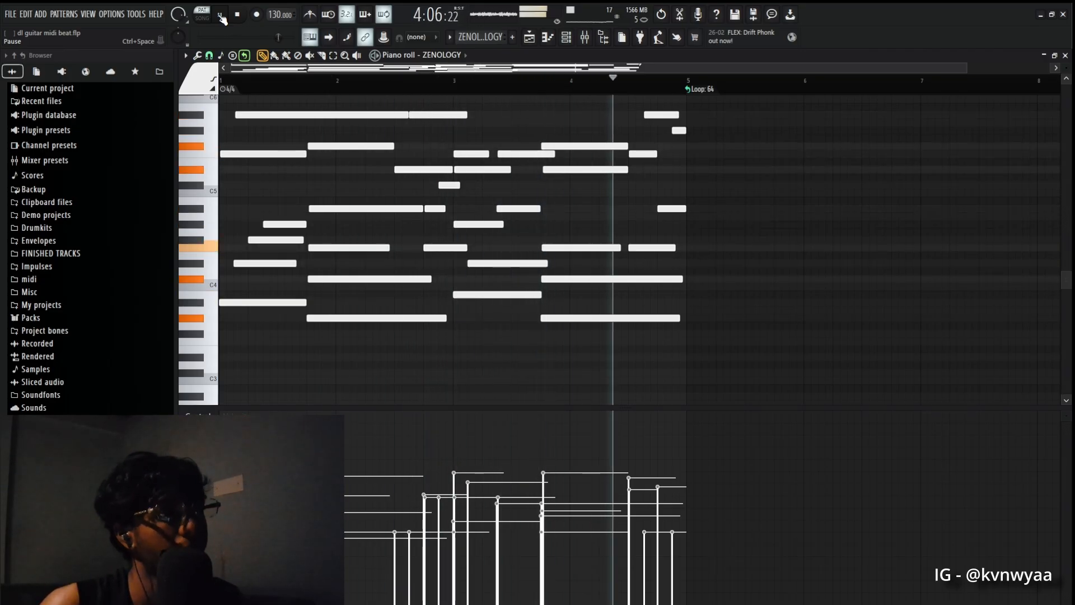
- Pause the pattern playback and inspect the Decapitator settings on the ZENOLOGY mixer track
left_click(221, 15)
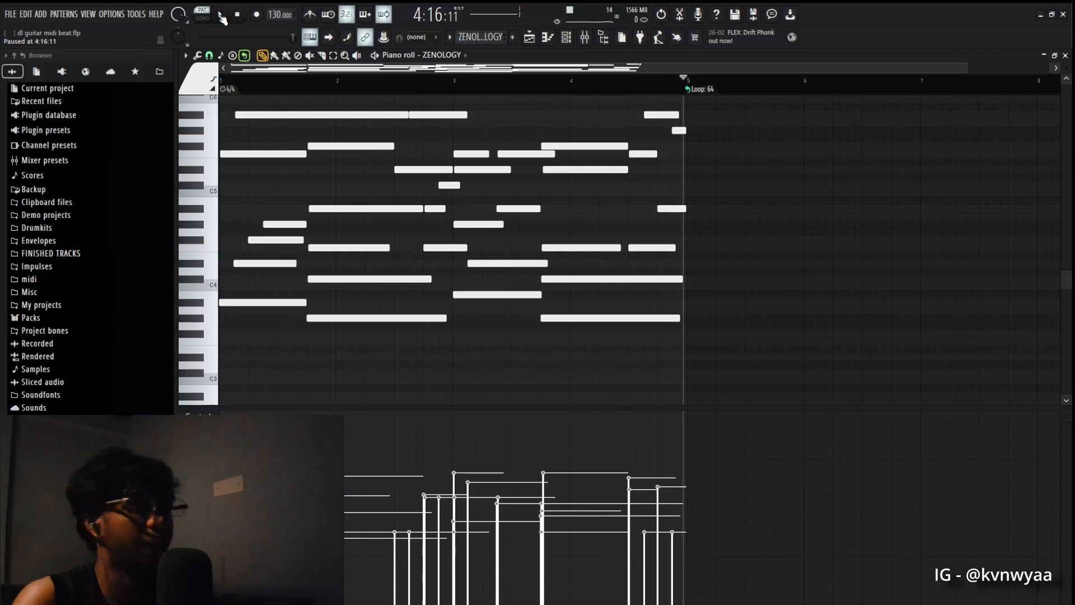
scroll(315, 380, "up", 2)
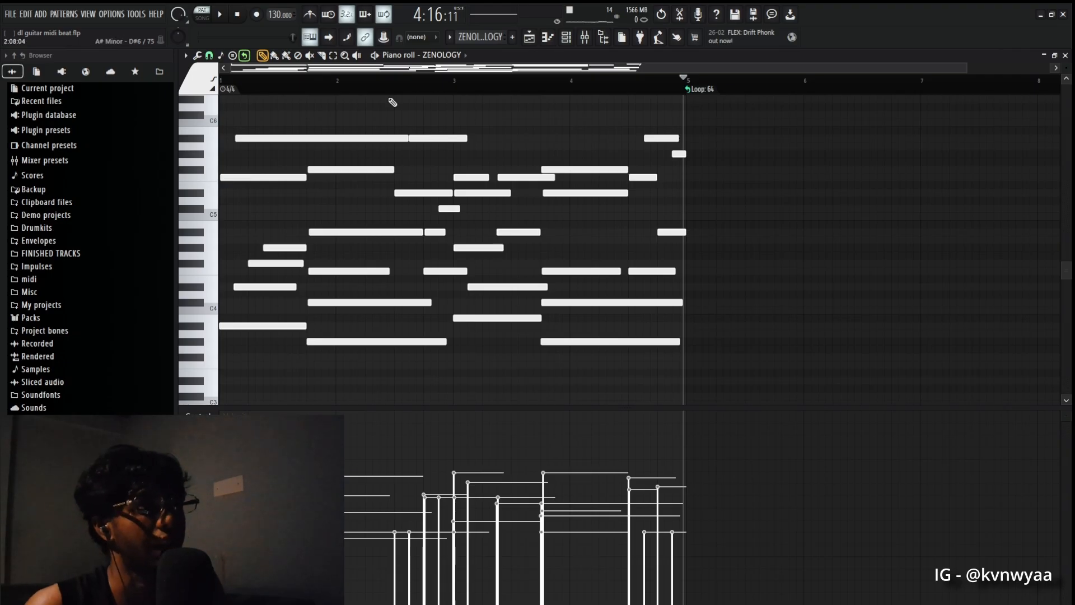
left_click(584, 38)
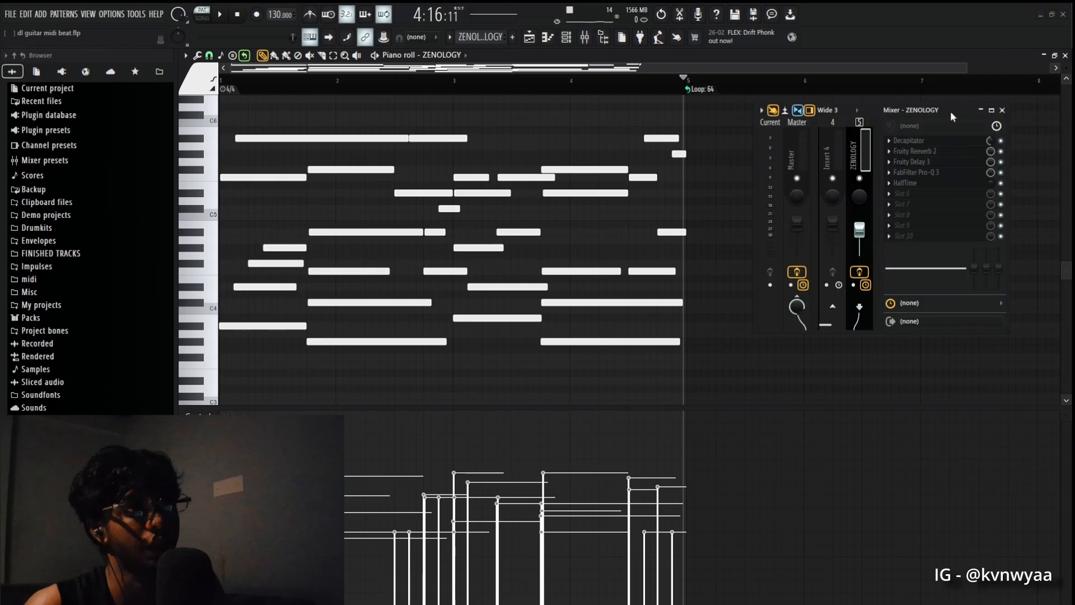
mouse_move(950, 111)
left_mouse_down()
mouse_move(822, 97)
mouse_move(898, 93)
left_mouse_up()
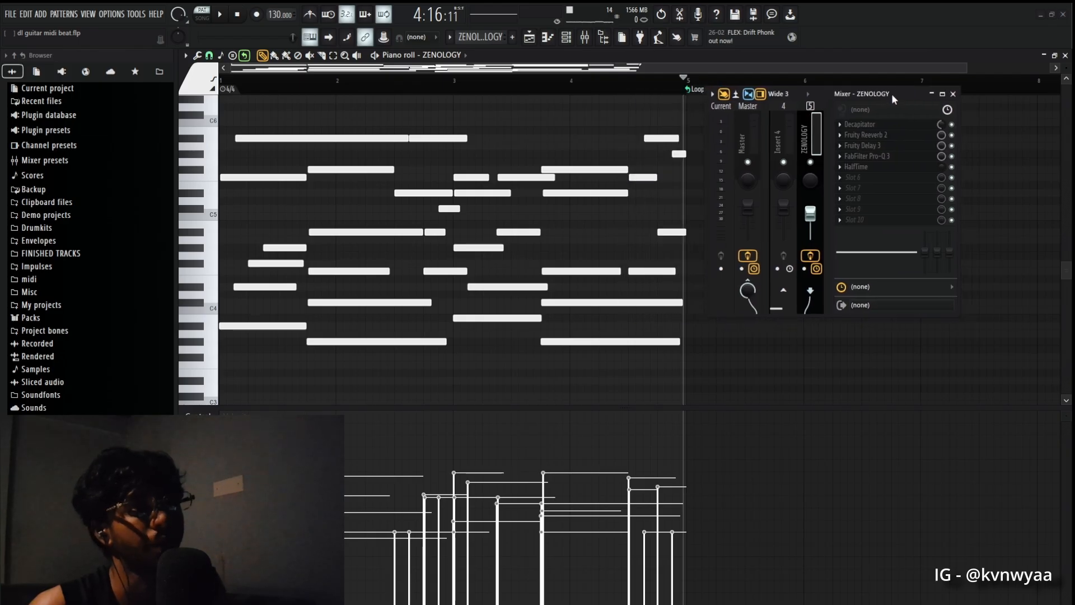
left_click(890, 125)
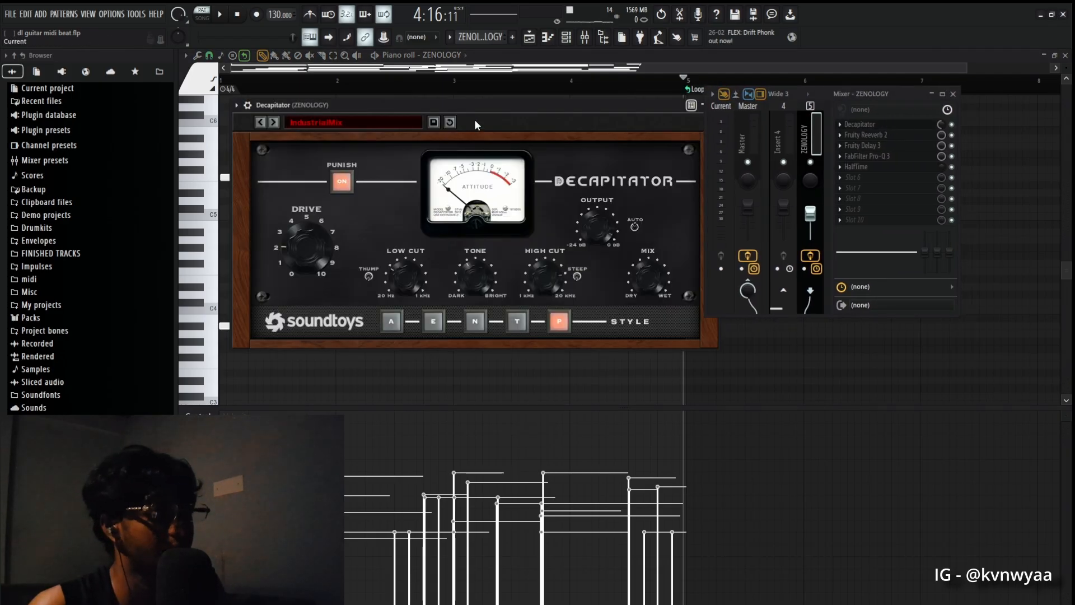
left_click_drag(255, 114, 261, 156)
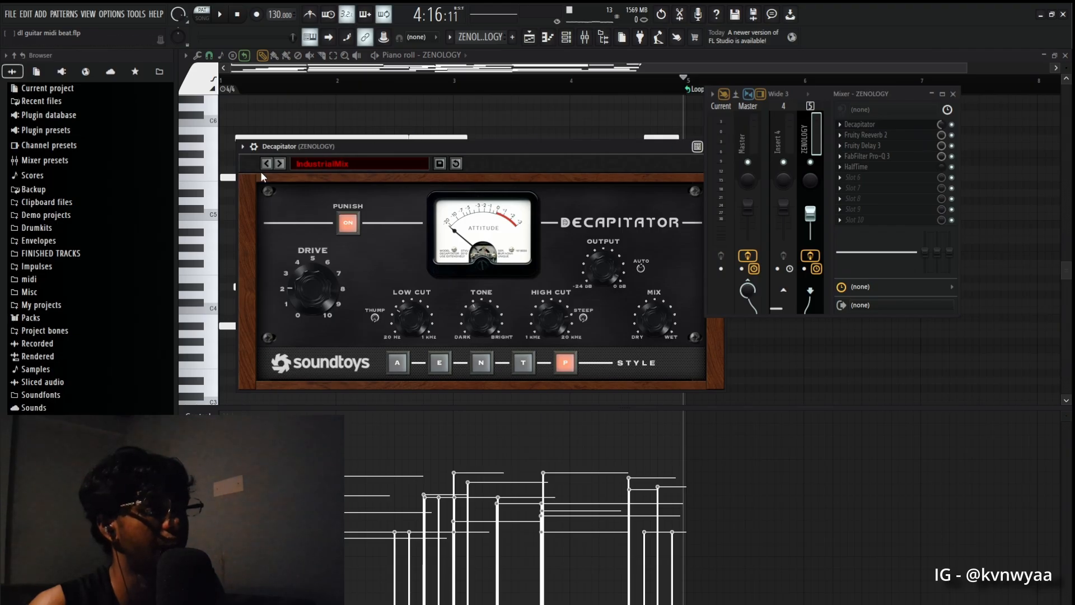
left_click_drag(495, 149, 469, 108)
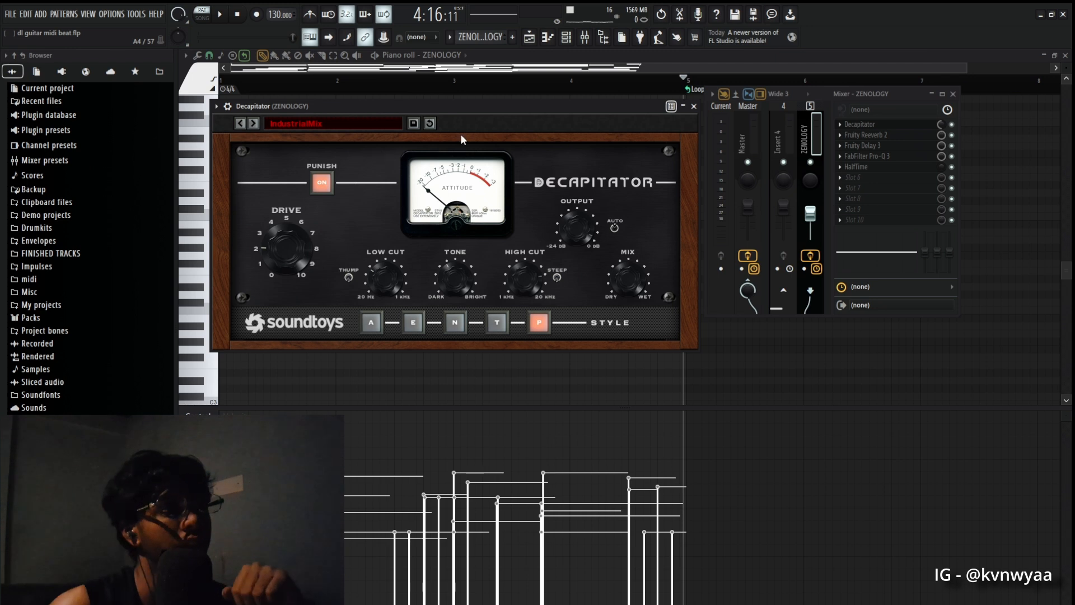
left_click(695, 107)
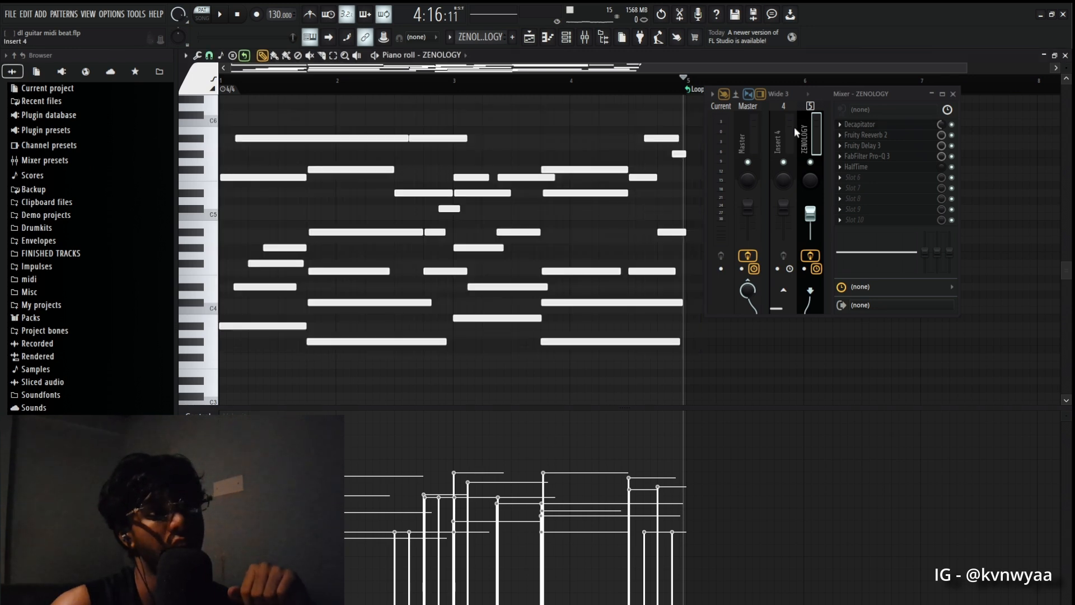
- Inspect the Fruity Reeverb 2 and Fruity Delay 3 settings on the ZENOLOGY mixer track
left_click(869, 138)
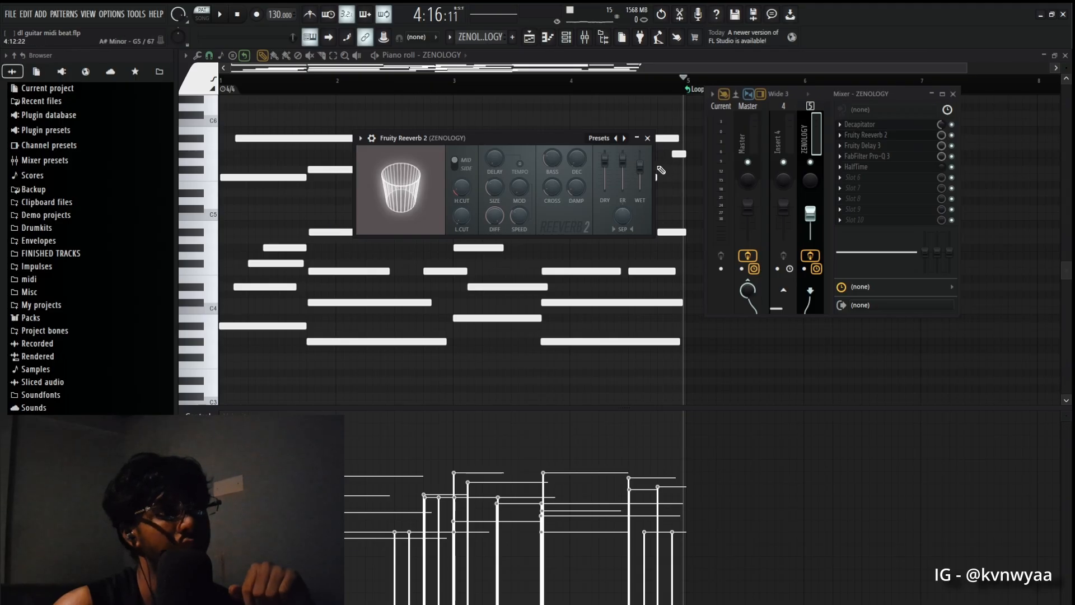
left_click(647, 138)
left_click(874, 147)
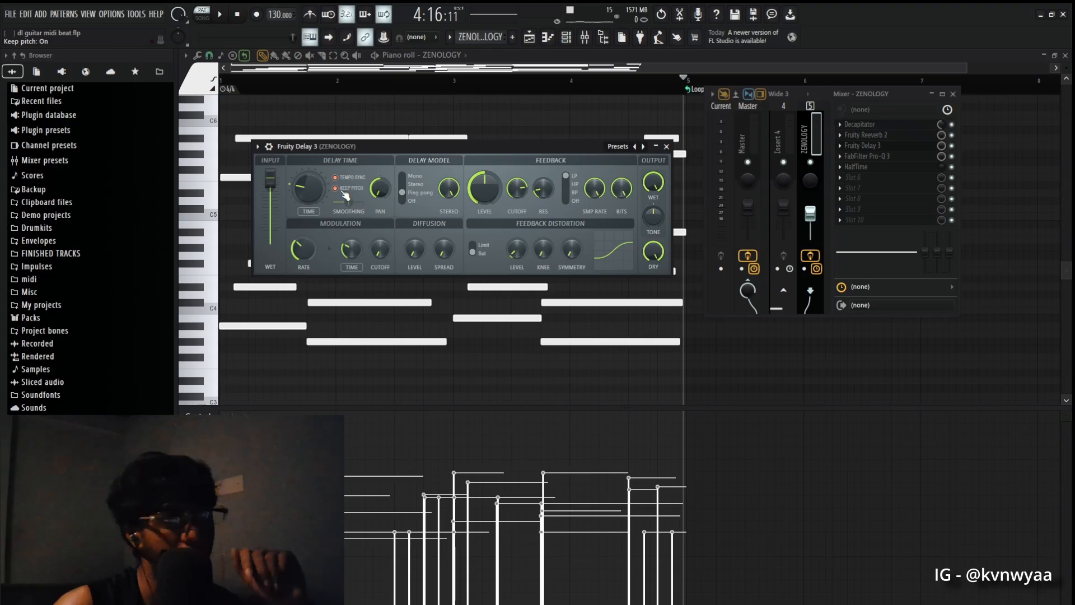
left_click(667, 147)
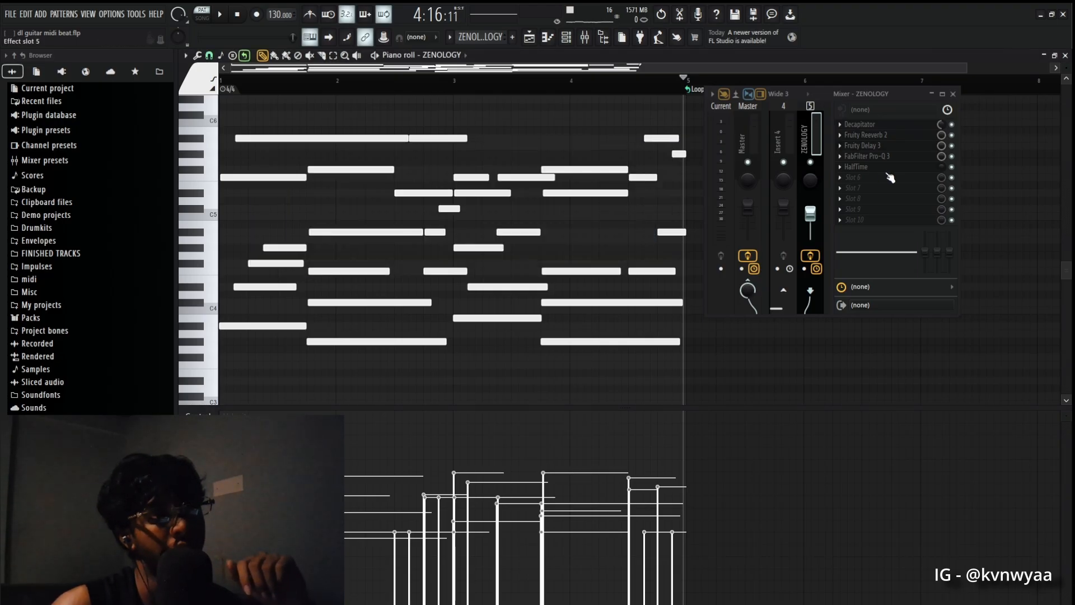
- Examine the FabFilter Pro-Q 3 curve and the HalfTime settings on the ZENOLOGY mixer track
left_click(875, 159)
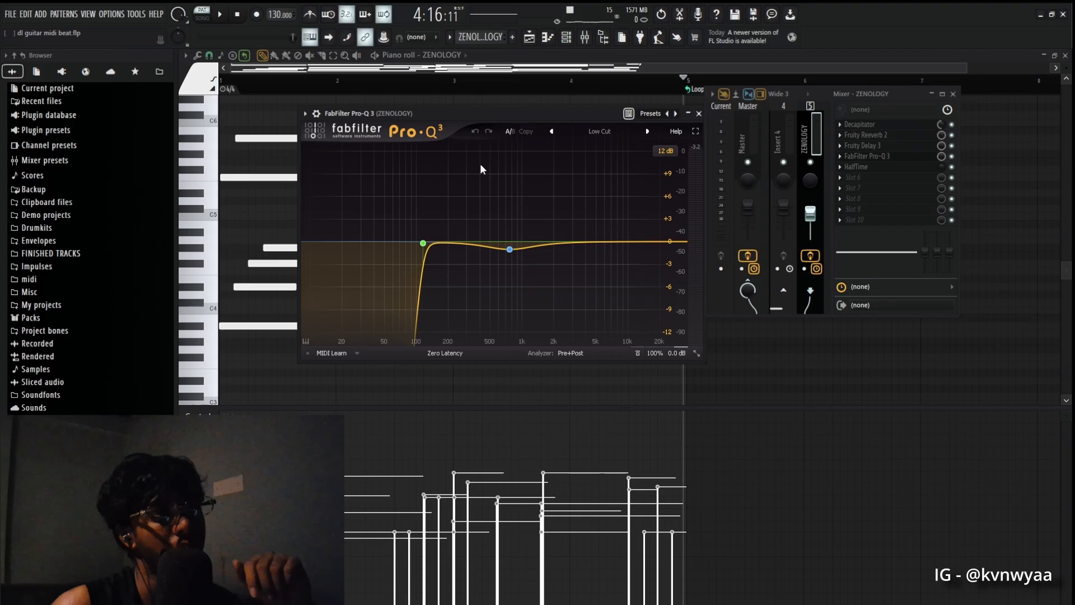
mouse_move(407, 281)
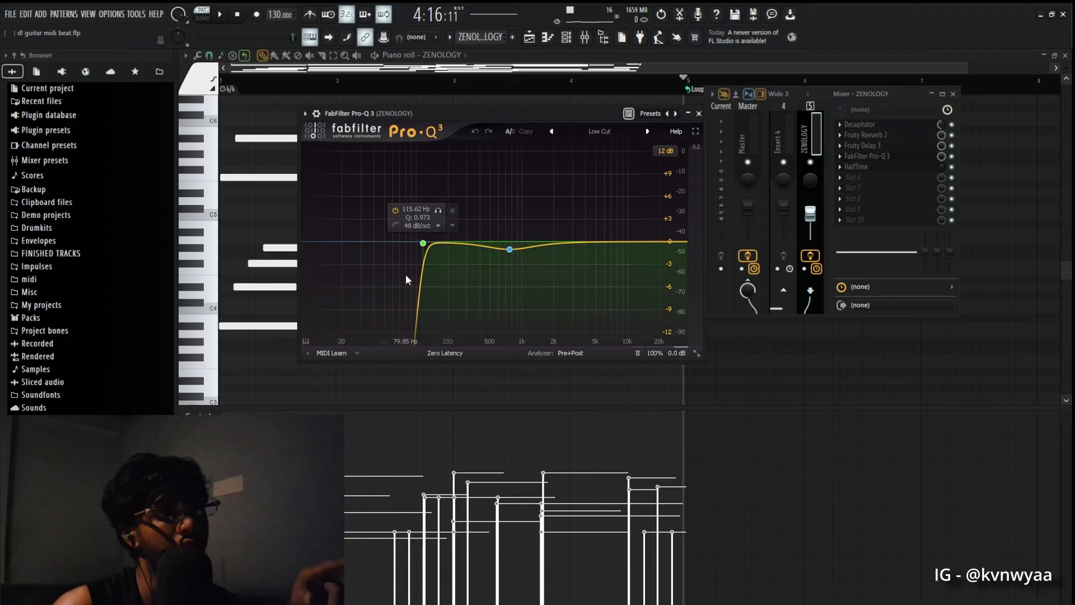
left_click(871, 170)
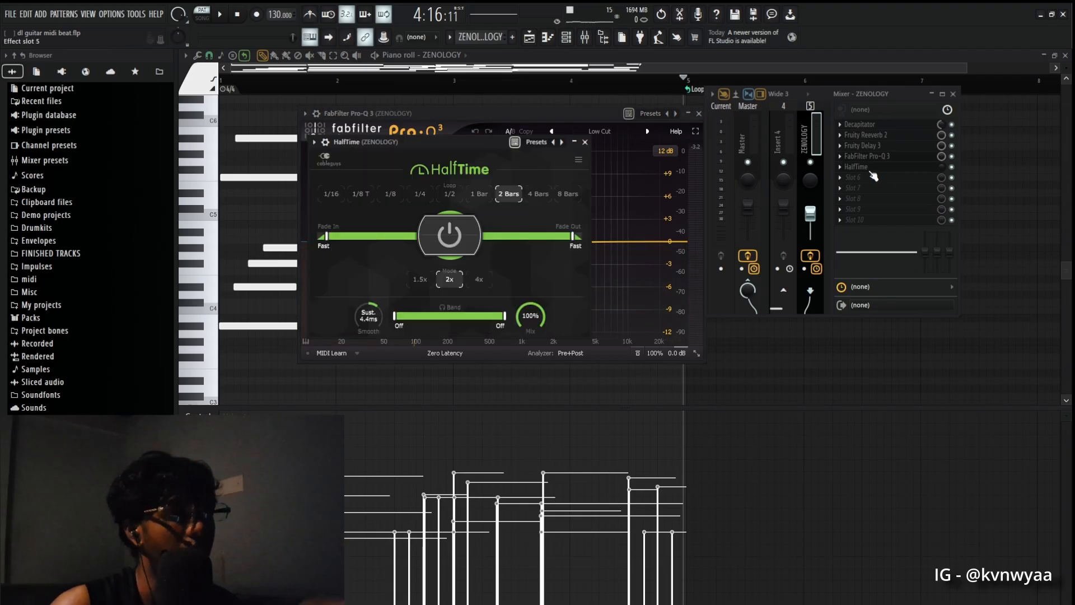
left_click(584, 142)
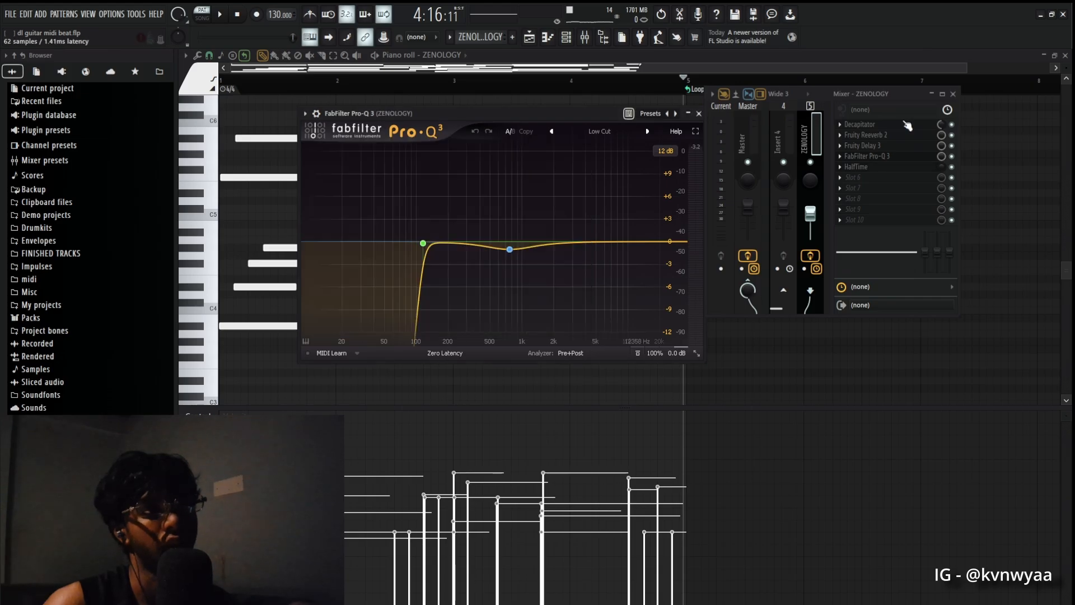
- Close the mixer, piano roll and Pro-Q 3 window to return to the playlist arrangement
left_click(954, 94)
left_click(1065, 56)
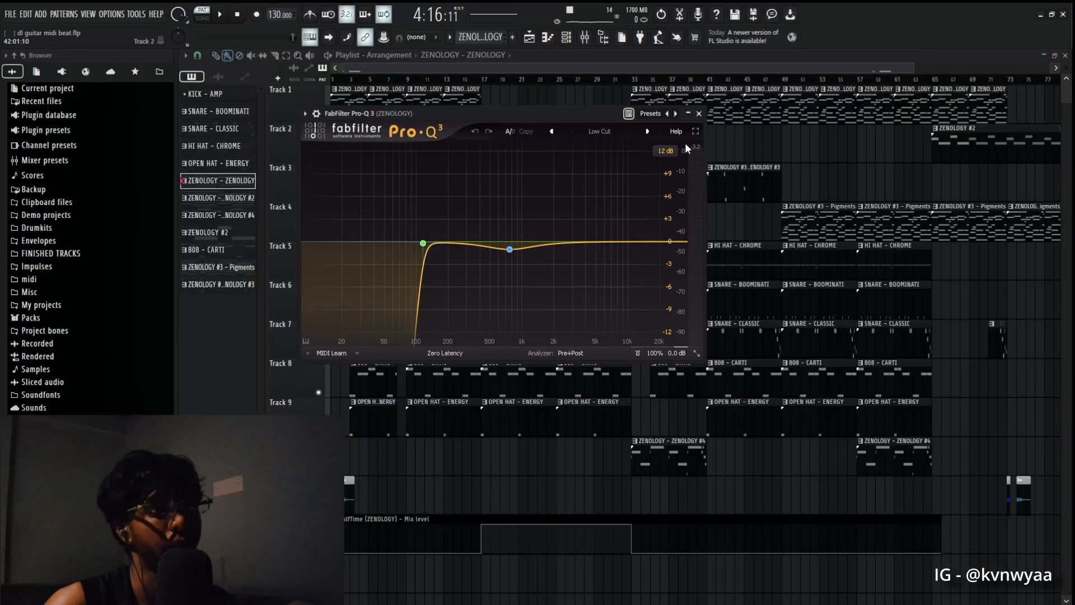
left_click(699, 113)
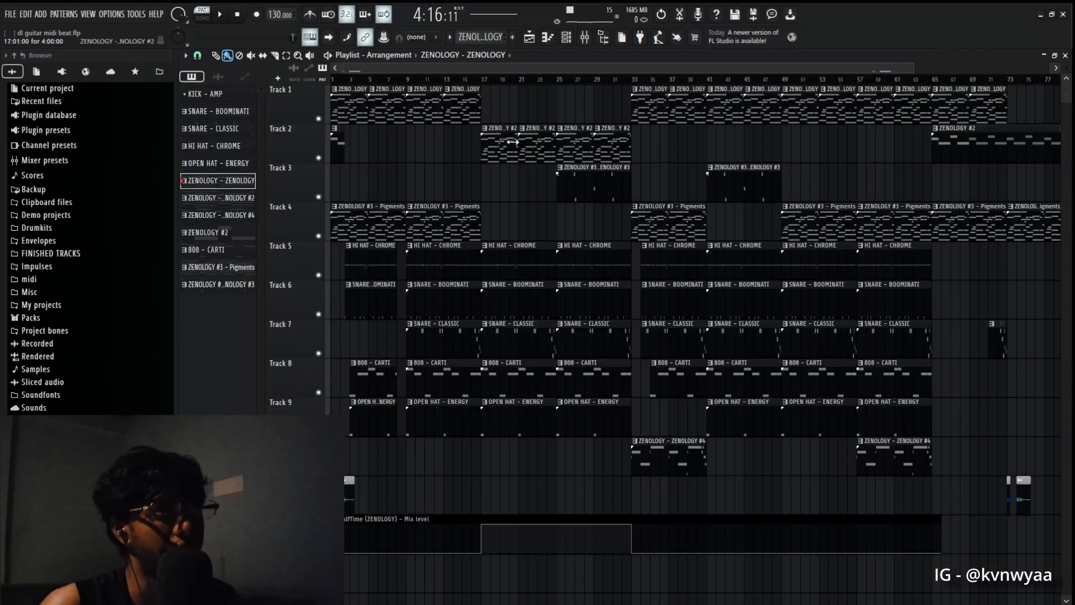
- Open the ZENOLOGY #2 pattern from Track 2 in the piano roll and play it back
double_click(495, 139)
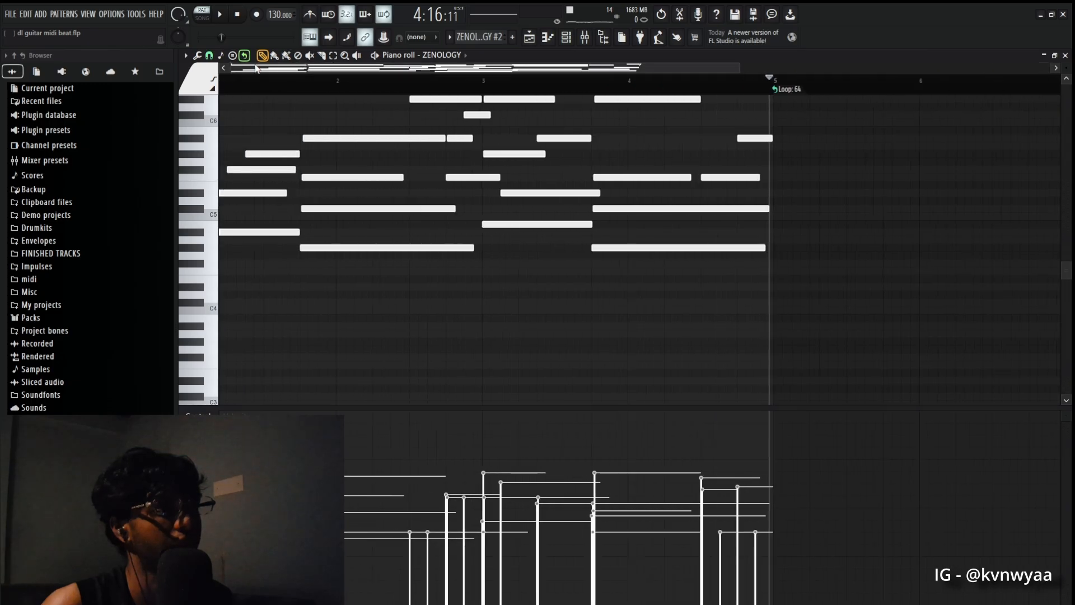
left_click_drag(739, 70, 790, 84)
scroll(757, 171, "down", 1)
scroll(756, 172, "up", 2)
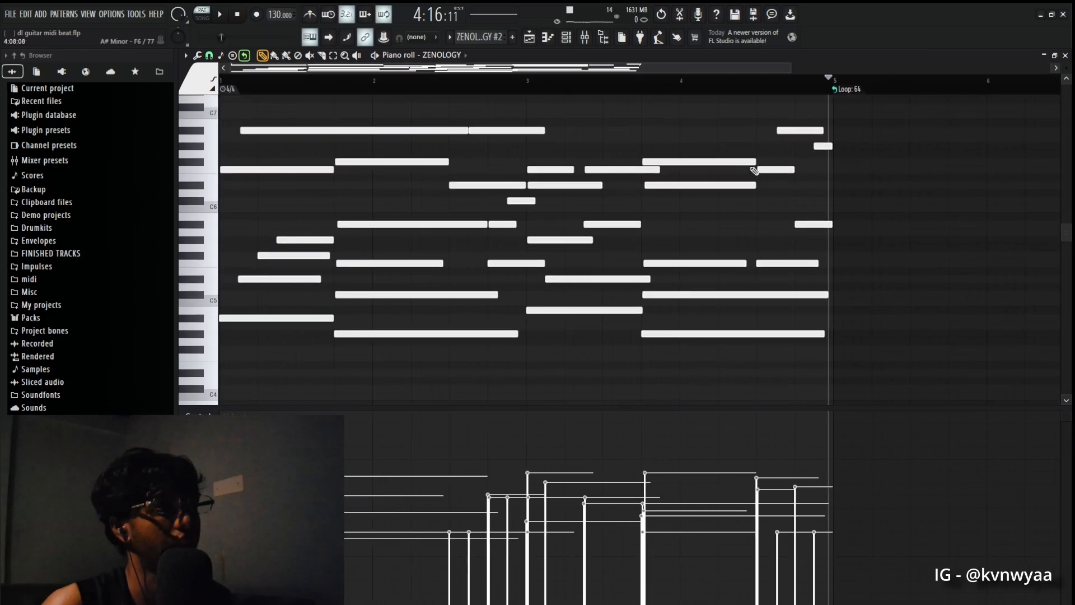
left_click(238, 15)
left_click(224, 14)
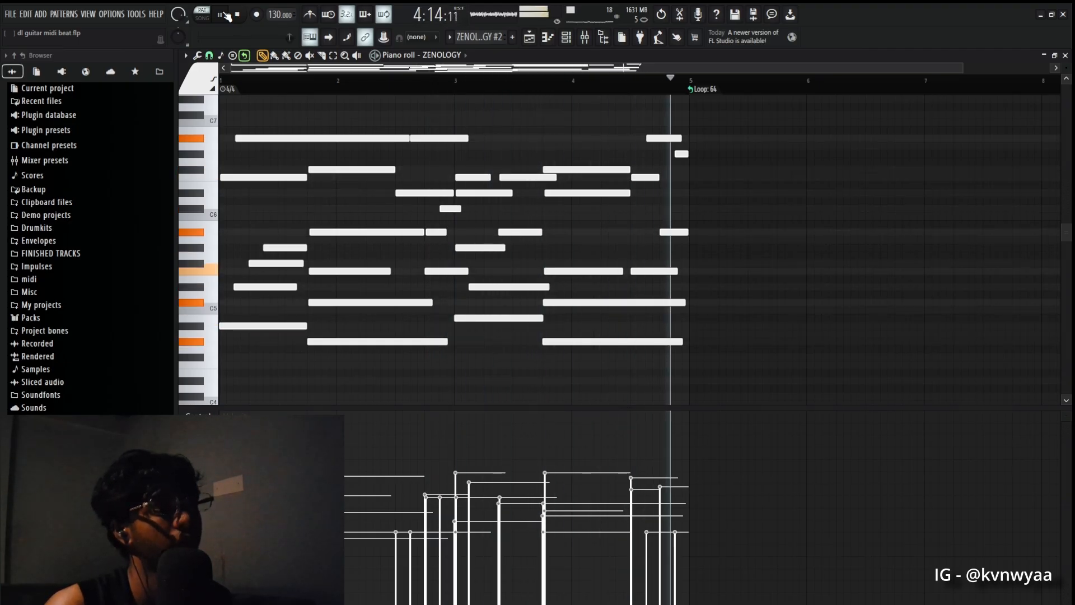
left_click(224, 15)
- Bring up the channel rack and mixer, and review the HalfTime effect on the ZENOLOGY track
left_click(567, 37)
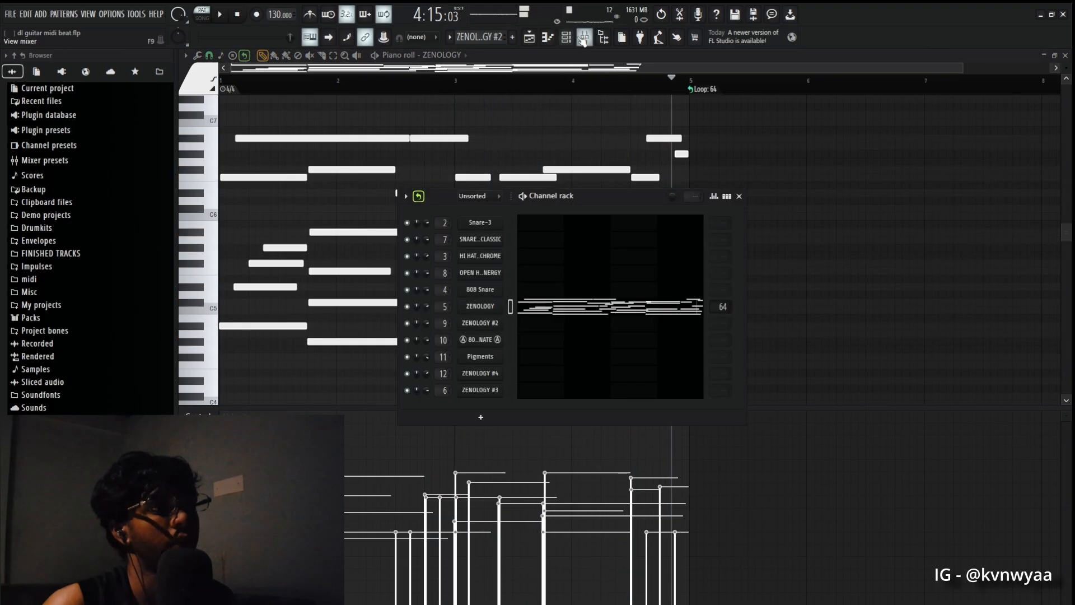
left_click(584, 37)
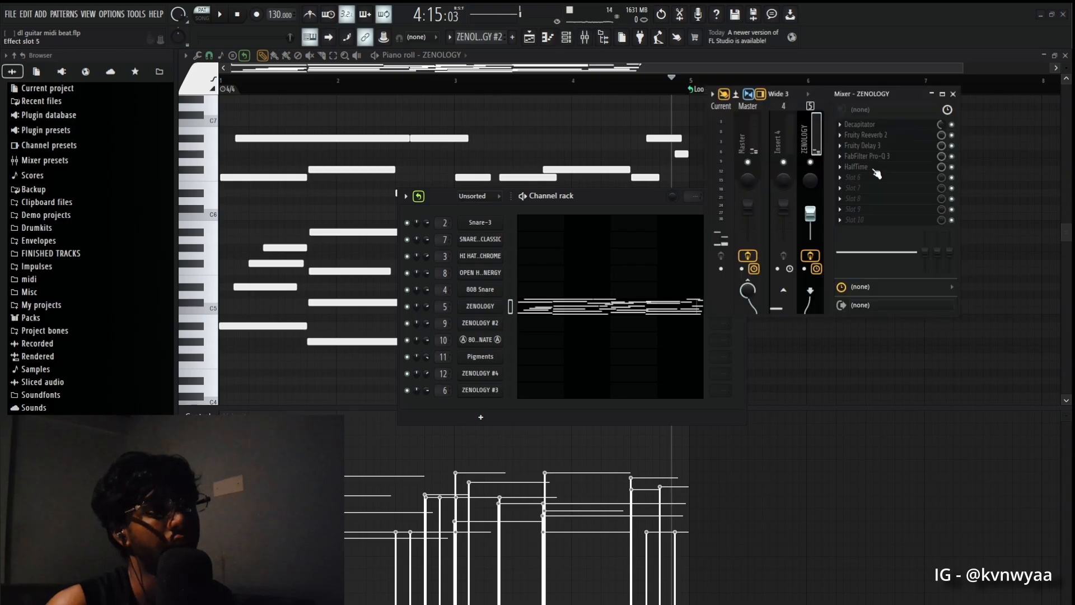
left_click(874, 168)
left_click_drag(483, 142, 376, 115)
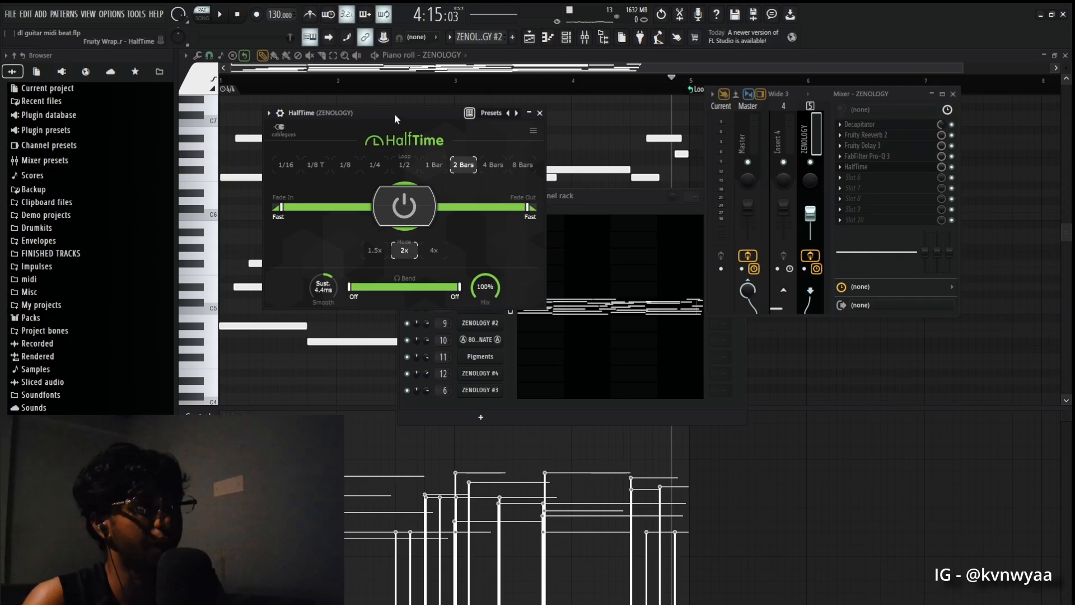
left_click_drag(395, 117, 398, 161)
left_click(543, 157)
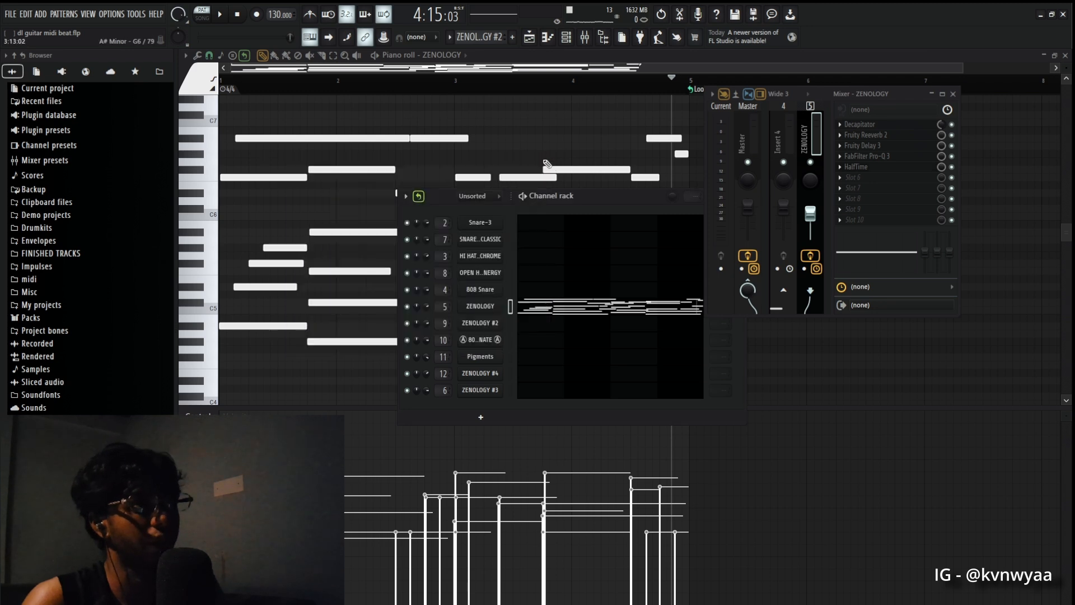
- Close the channel rack, mixer and piano roll to get back to the playlist
left_click_drag(614, 206, 509, 257)
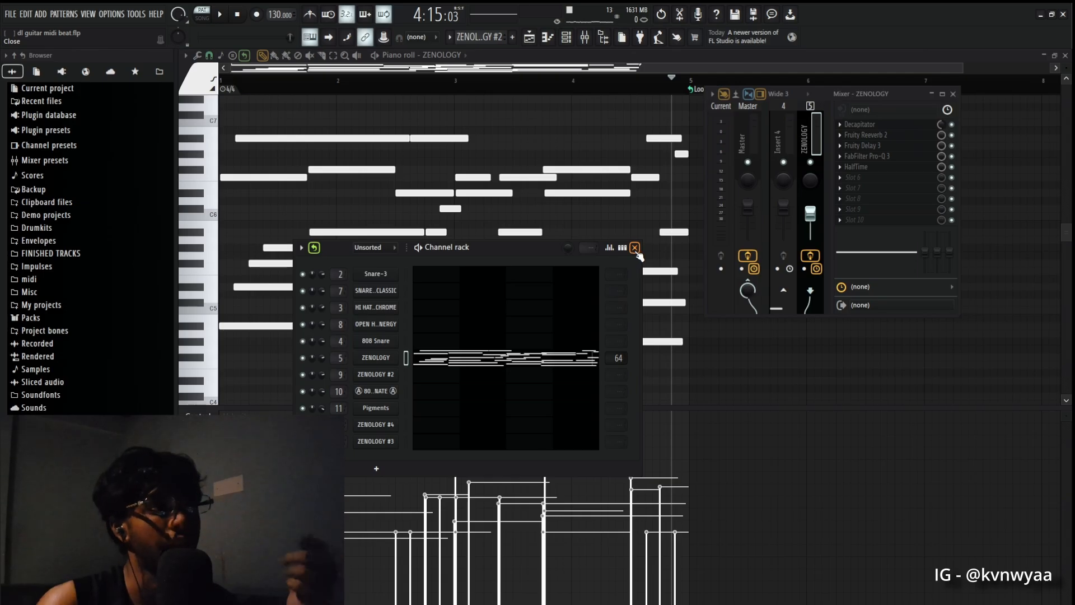
left_click(635, 247)
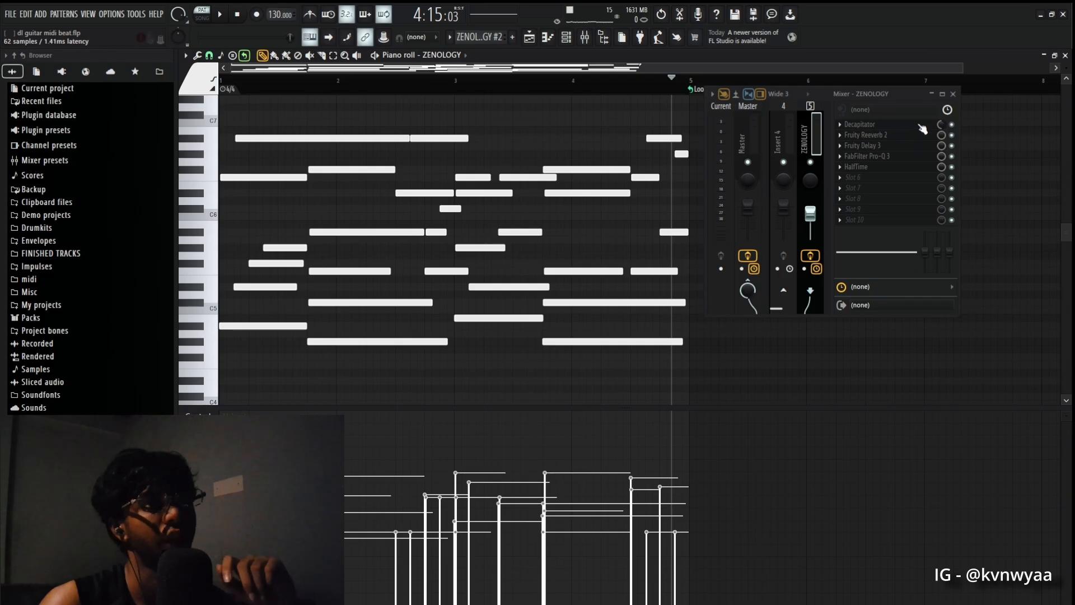
left_click(953, 95)
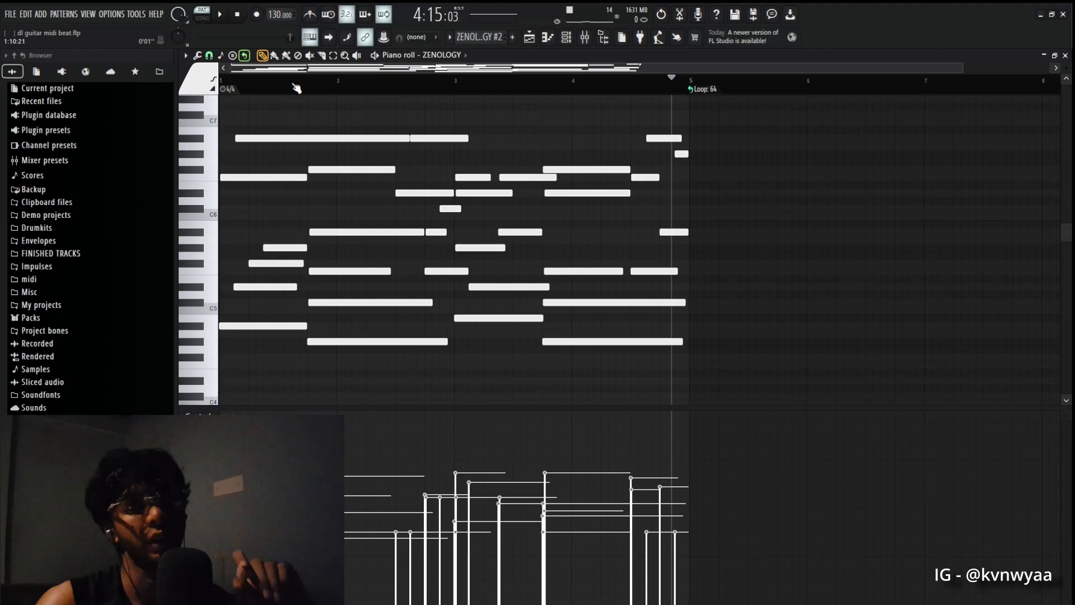
left_click(1066, 56)
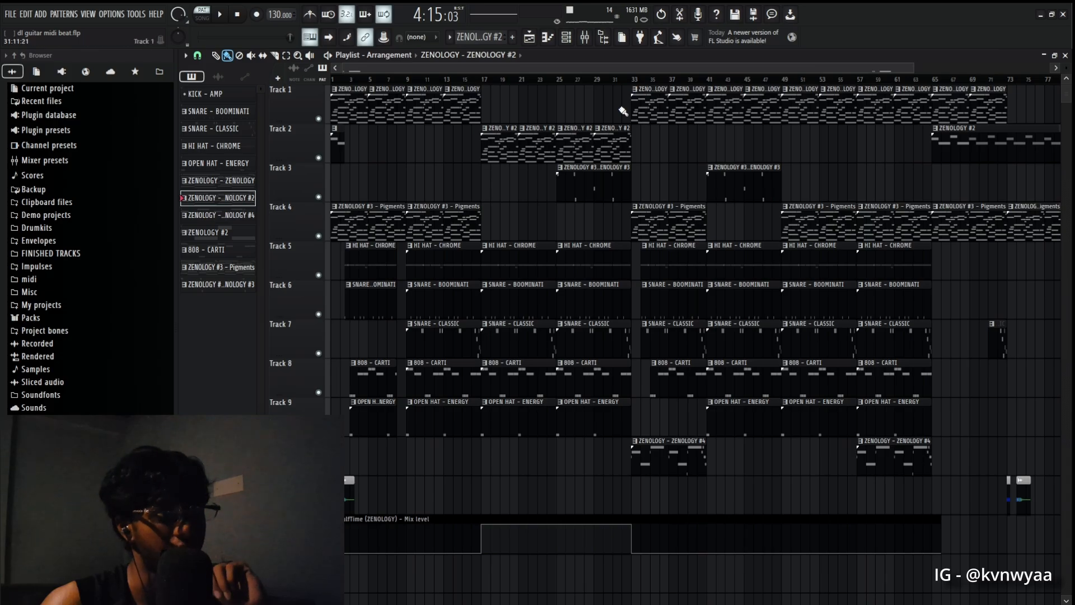
- Open the Pigments pattern from Track 4 in the piano roll and move the playhead to bar 1
left_click(425, 218)
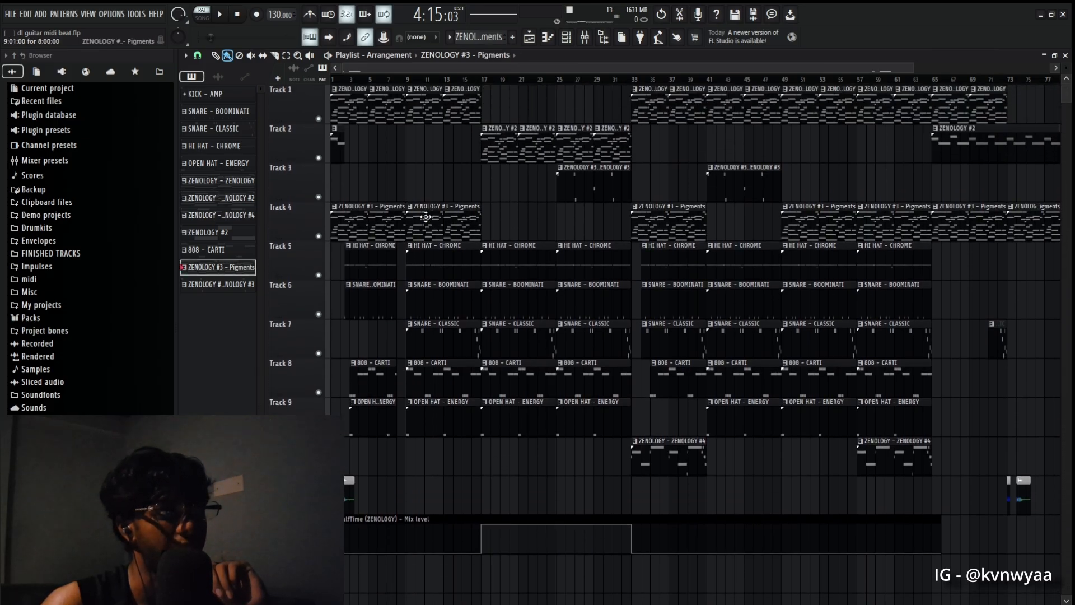
left_click(566, 37)
left_click(453, 416)
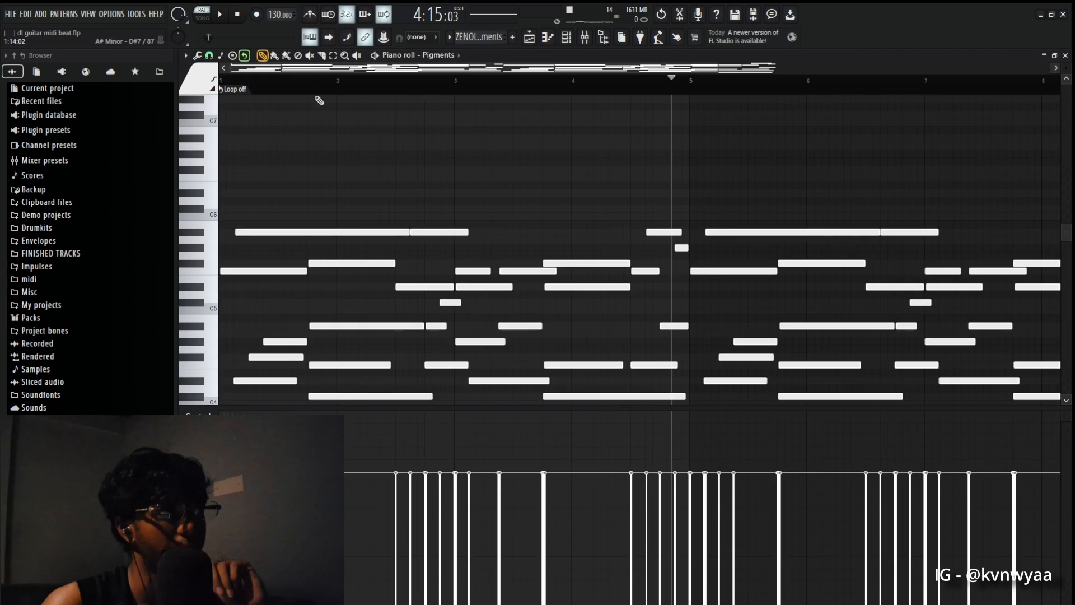
scroll(368, 115, "down", 2, "ctrl")
scroll(373, 123, "down", 3)
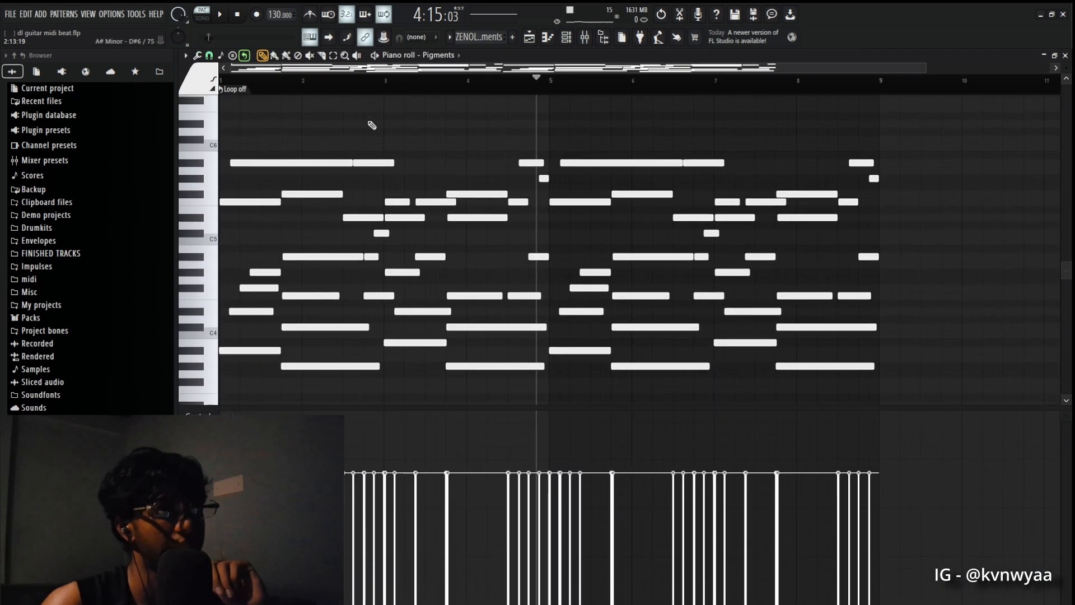
scroll(371, 125, "down", 1)
left_click(217, 80)
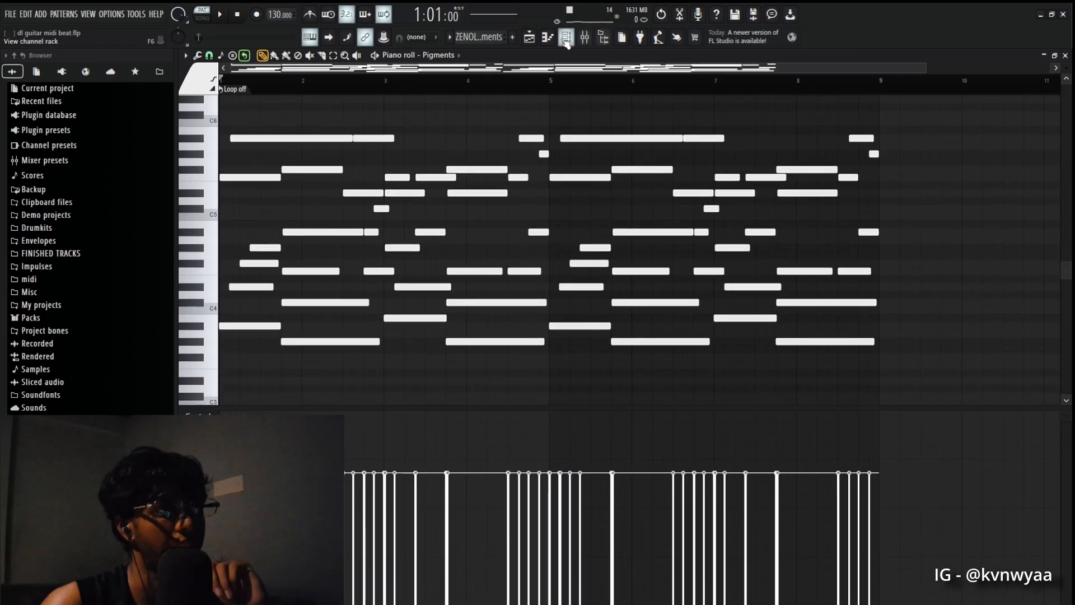
- View the Pigments instrument with its Ancient Beings preset from the channel rack, then close its window
left_click(583, 38)
left_click(385, 411)
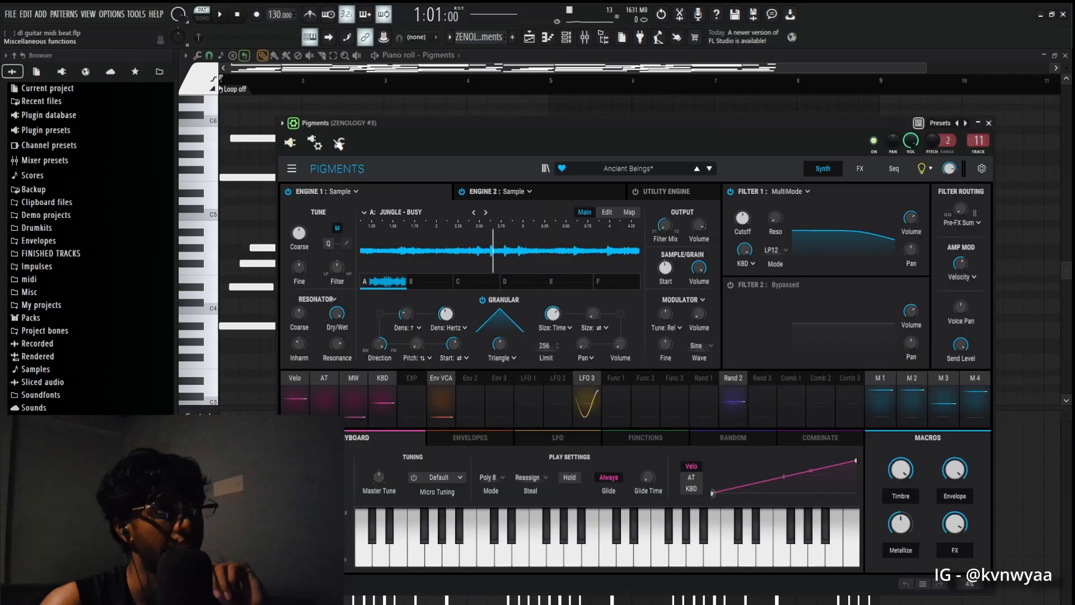
left_click_drag(420, 123, 368, 82)
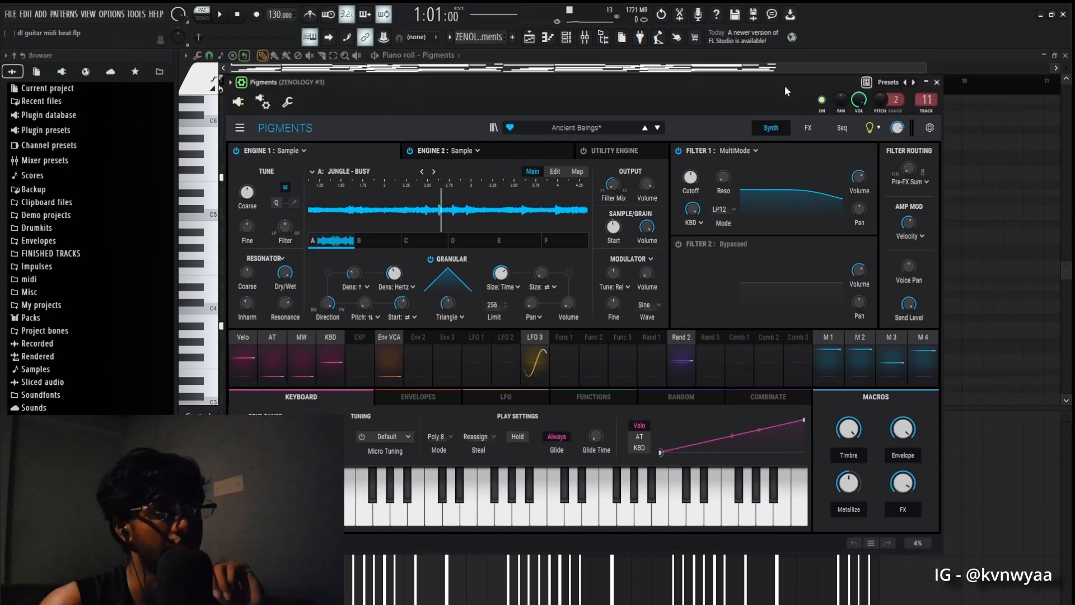
left_click(937, 83)
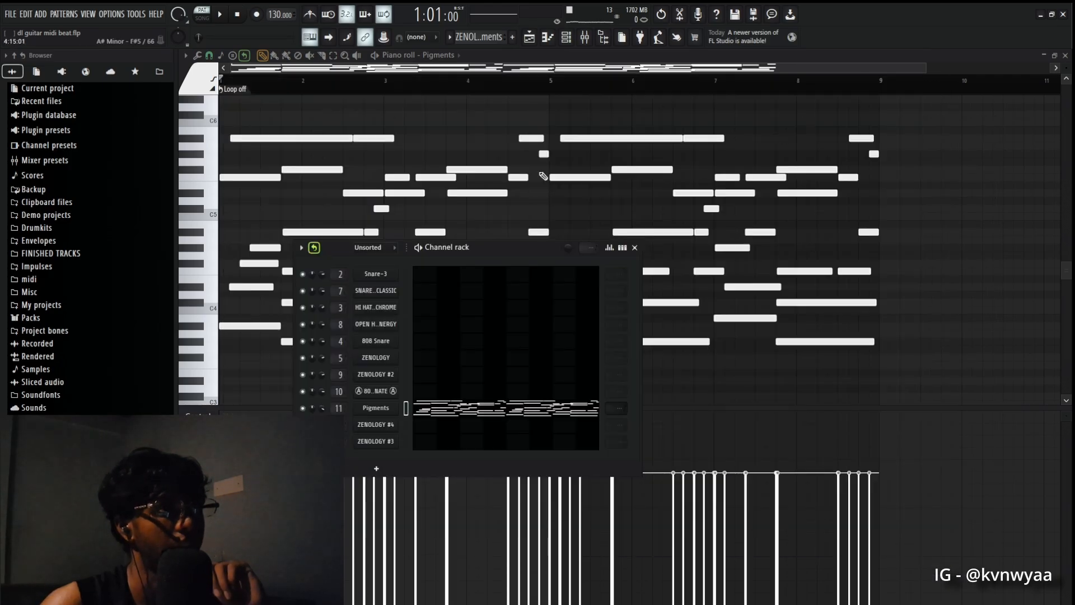
- Close the channel rack, play the Pigments pattern through nearly to bar 9, and close the piano roll
left_click(635, 247)
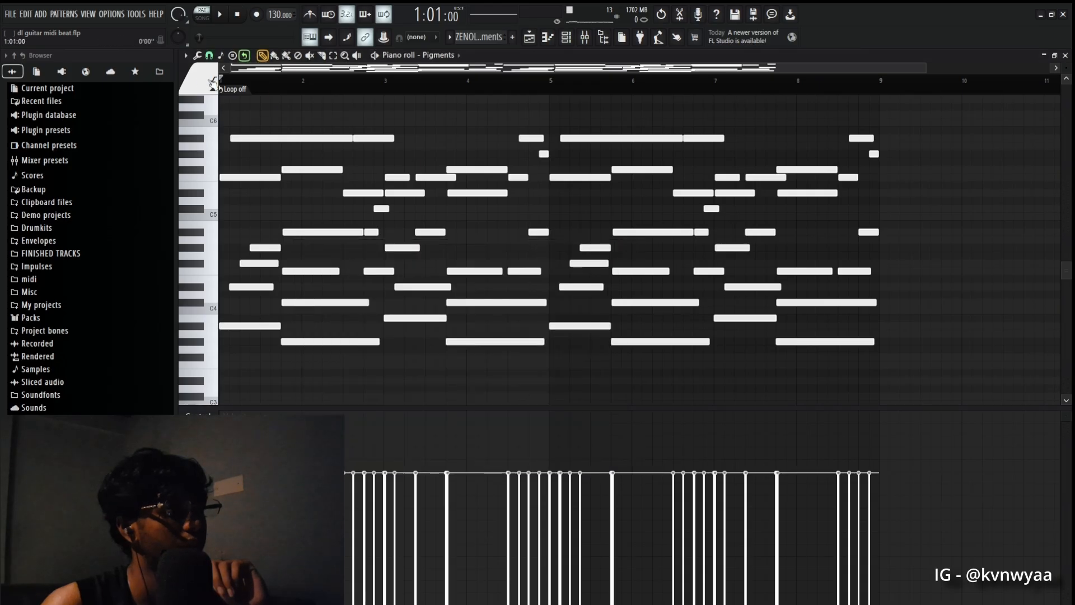
left_click(218, 16)
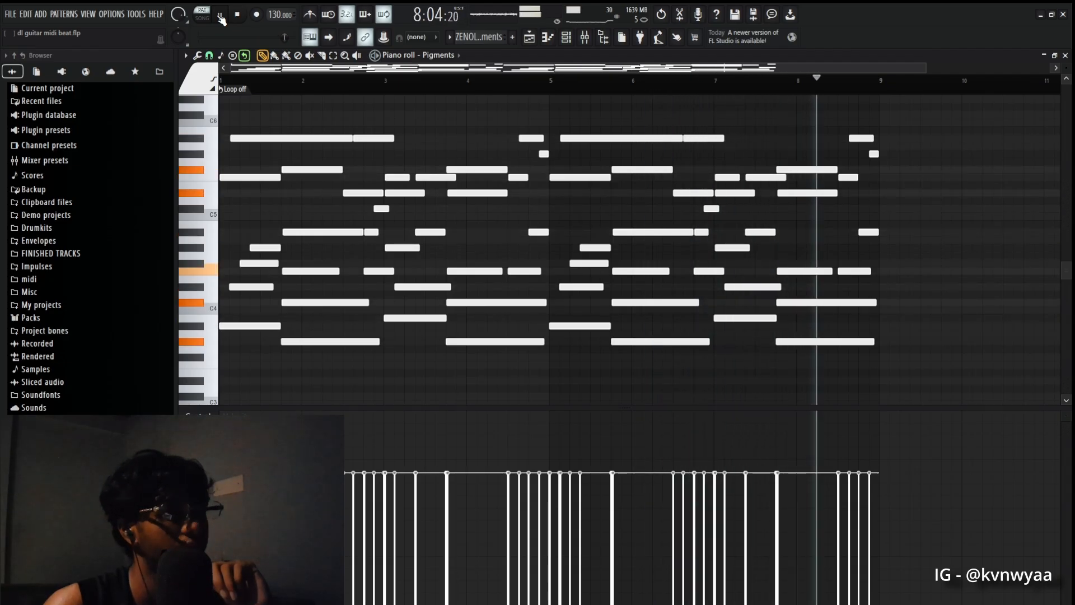
left_click(220, 16)
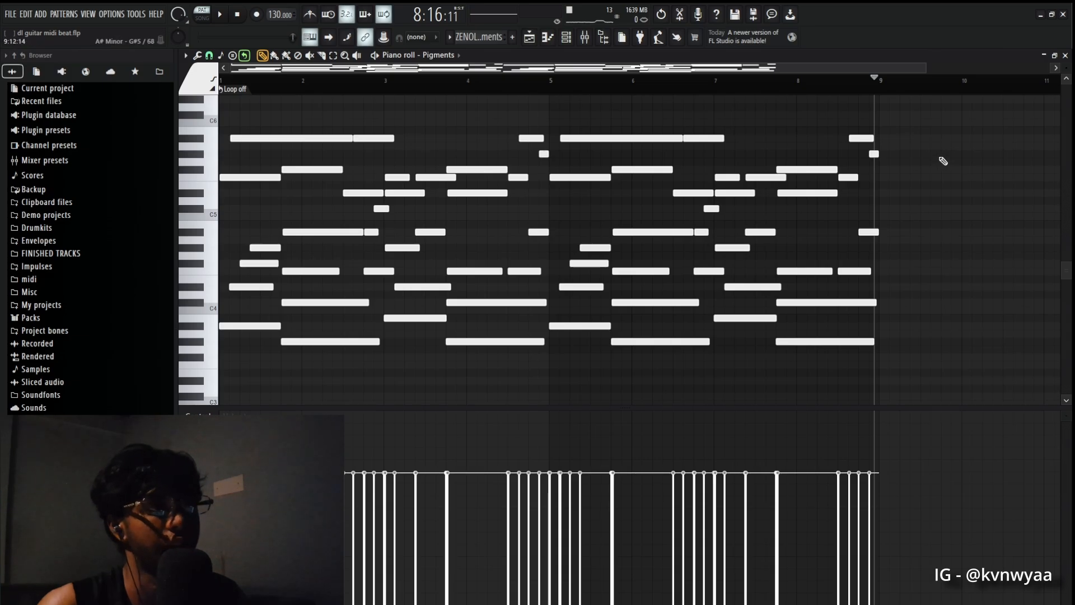
left_click_drag(928, 72, 908, 98)
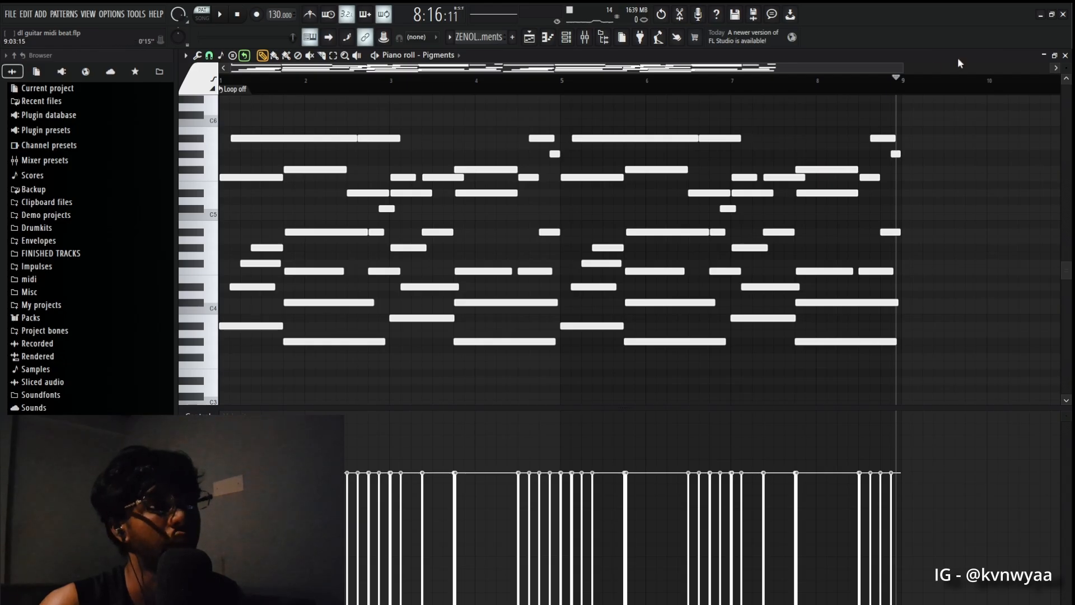
left_click(1065, 56)
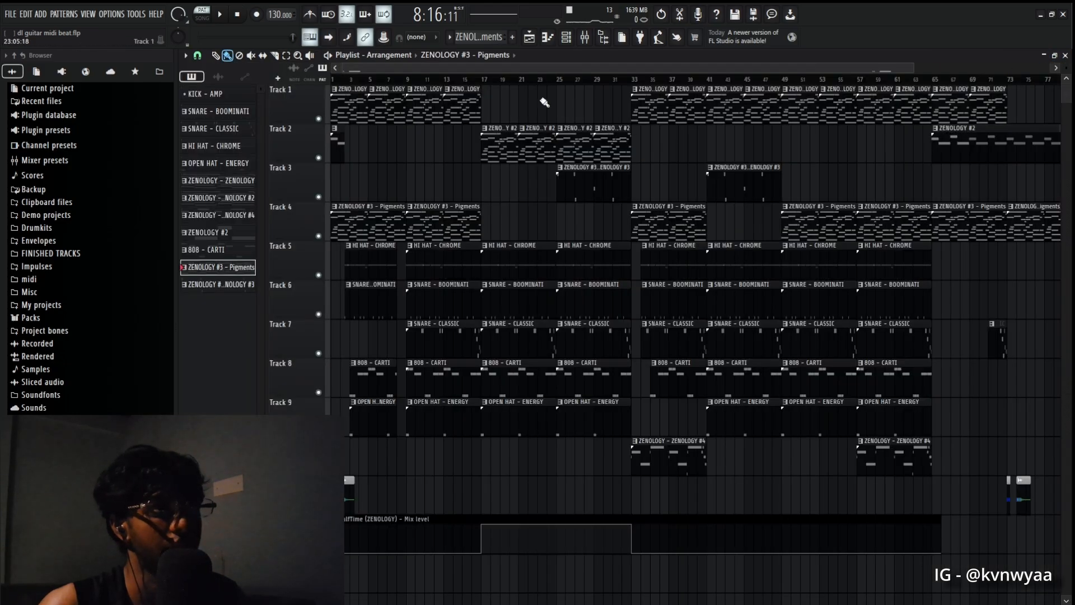
- Open the ZENOLOGY #4 pattern from Track 10 in the piano roll and bring its notes from bar 1 into view
scroll(576, 144, "down", 1)
double_click(669, 425)
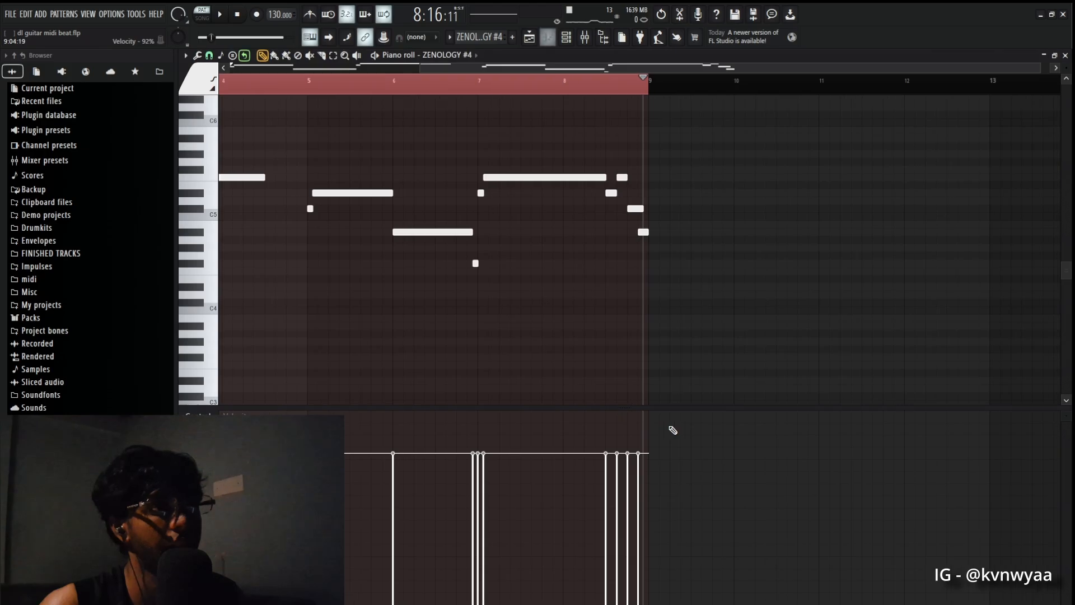
left_click_drag(663, 69, 476, 68)
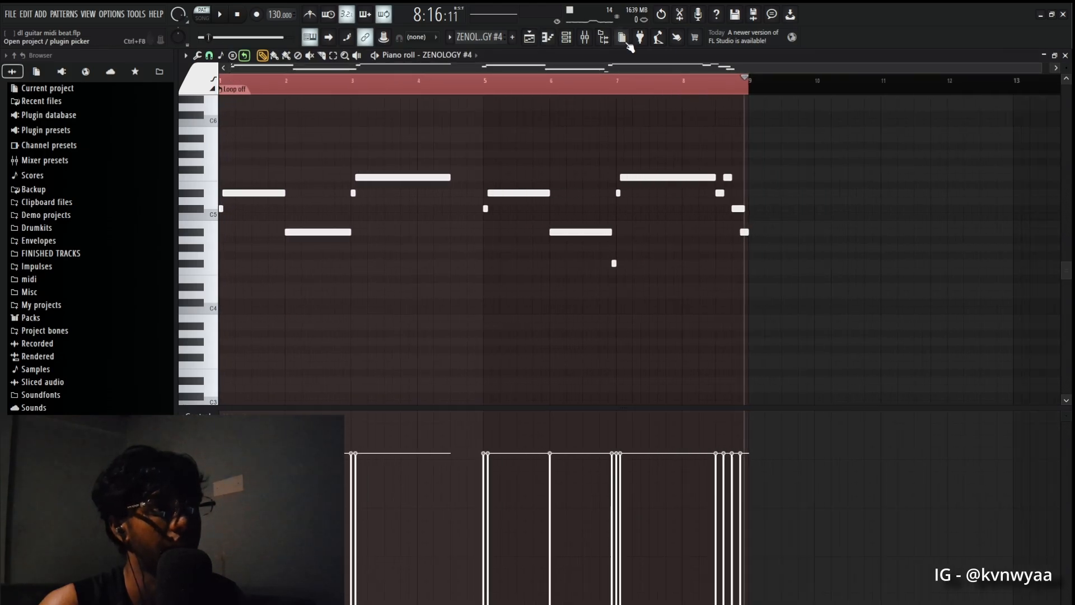
- View the ZENOLOGY #4 instrument with its Dist Fingerz preset, and close its window and the channel rack
left_click(566, 38)
left_click(391, 426)
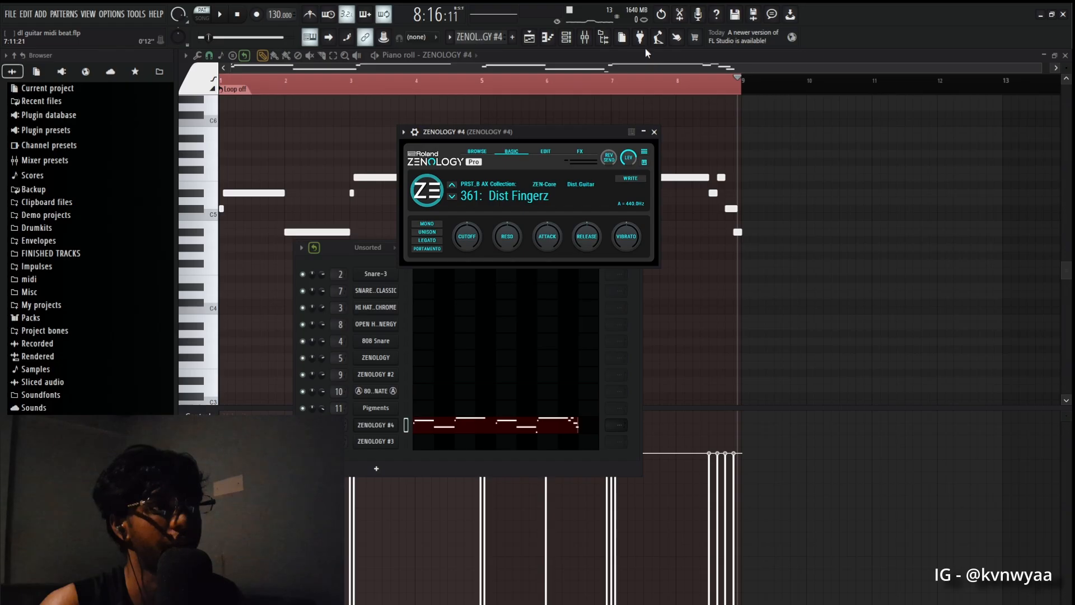
left_click(654, 132)
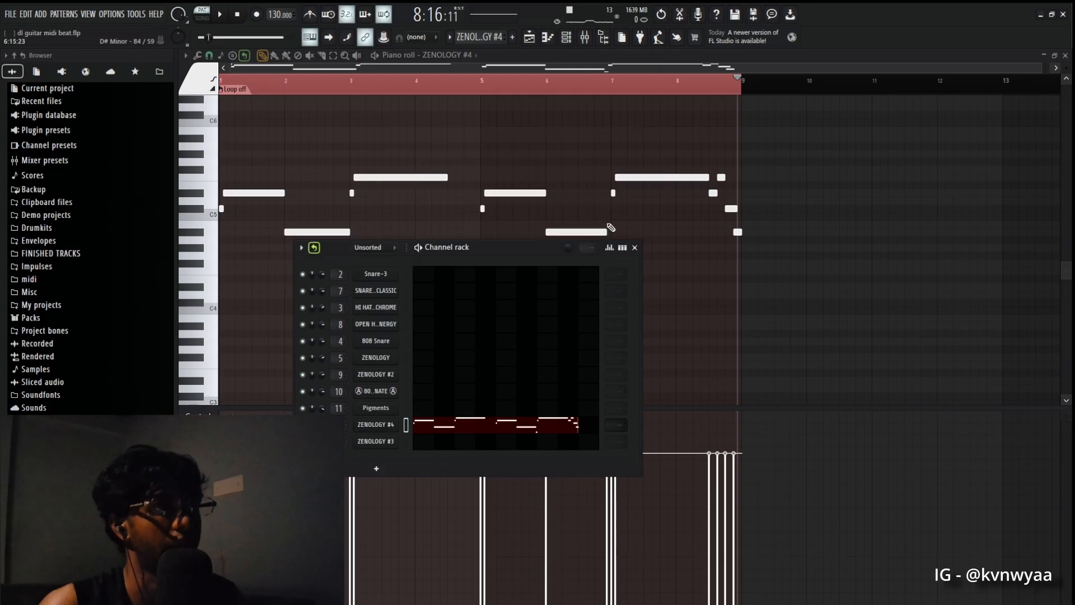
left_click(635, 247)
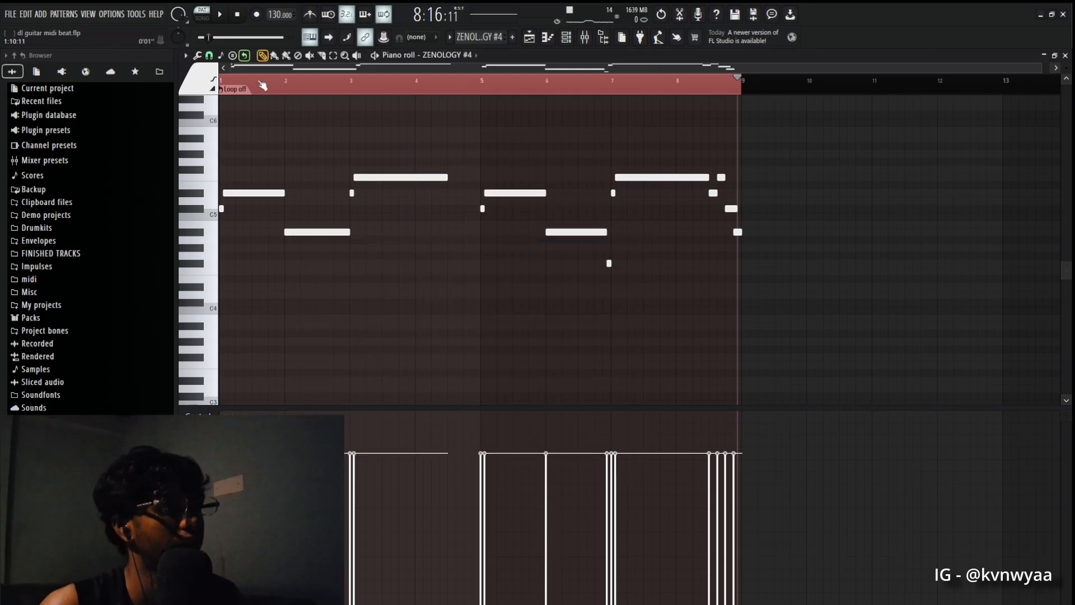
- Play the ZENOLOGY #4 pattern through once, stop playback, and return to the playlist
left_click(220, 16)
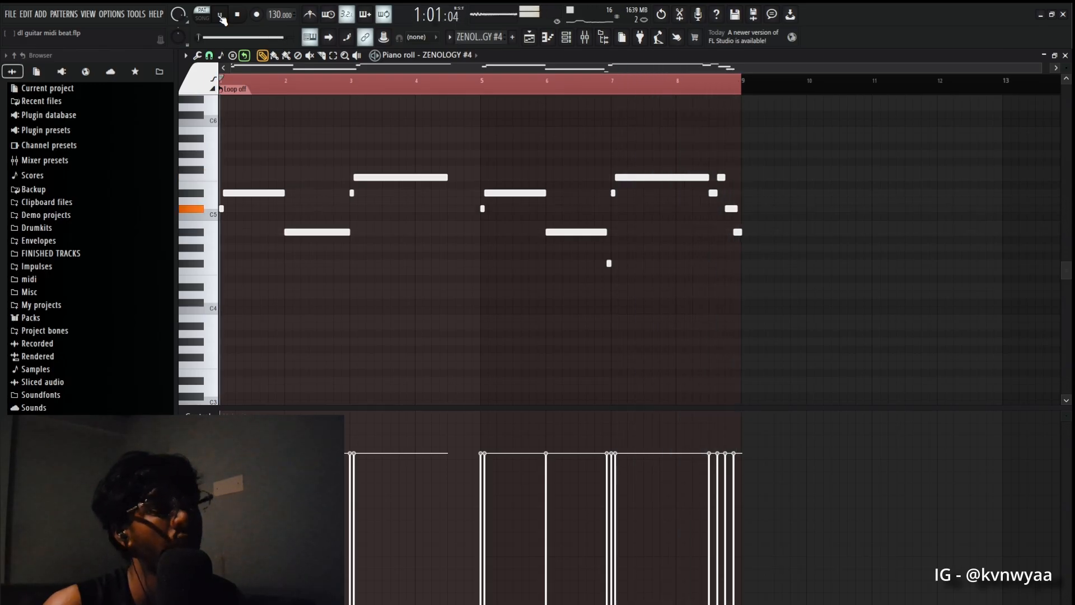
left_click(220, 15)
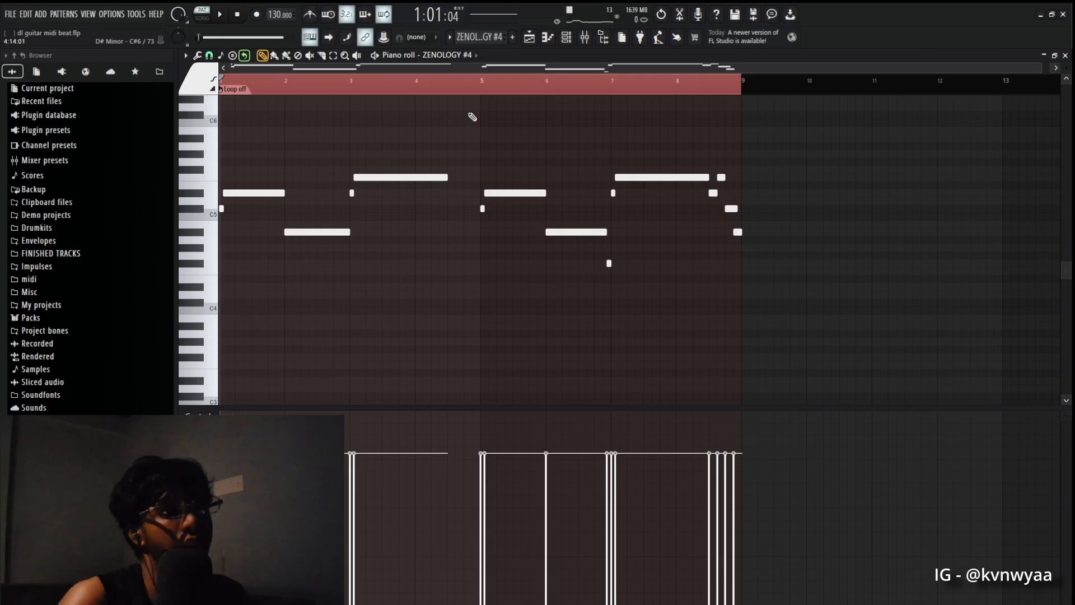
left_click(1066, 56)
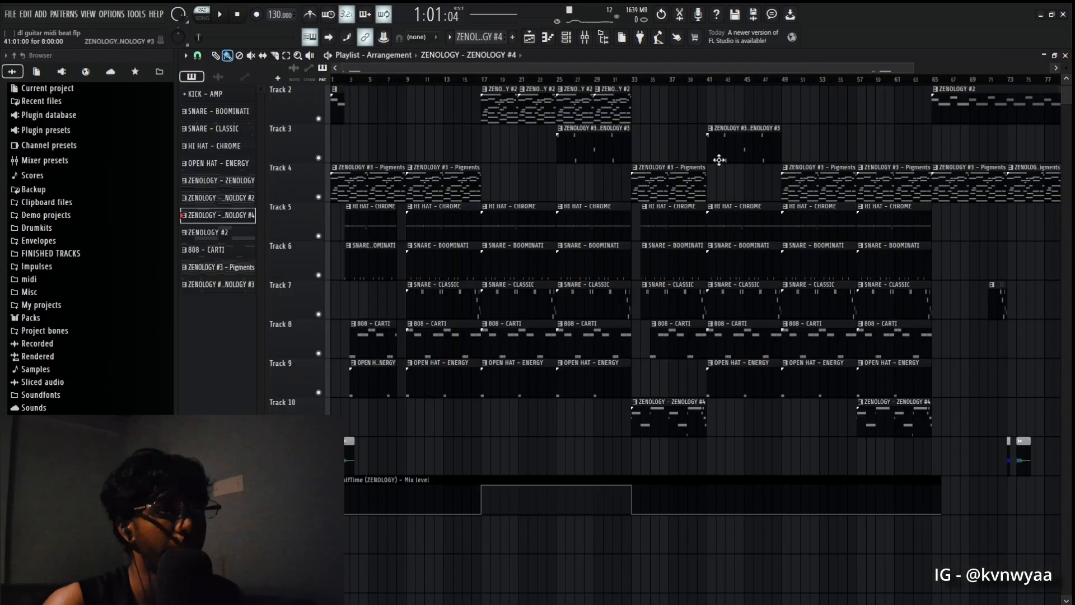
- Open the ZENOLOGY #3 pattern from Track 3 in the piano roll
scroll(567, 215, "down", 1)
scroll(574, 210, "up", 2)
left_click(601, 178)
double_click(601, 178)
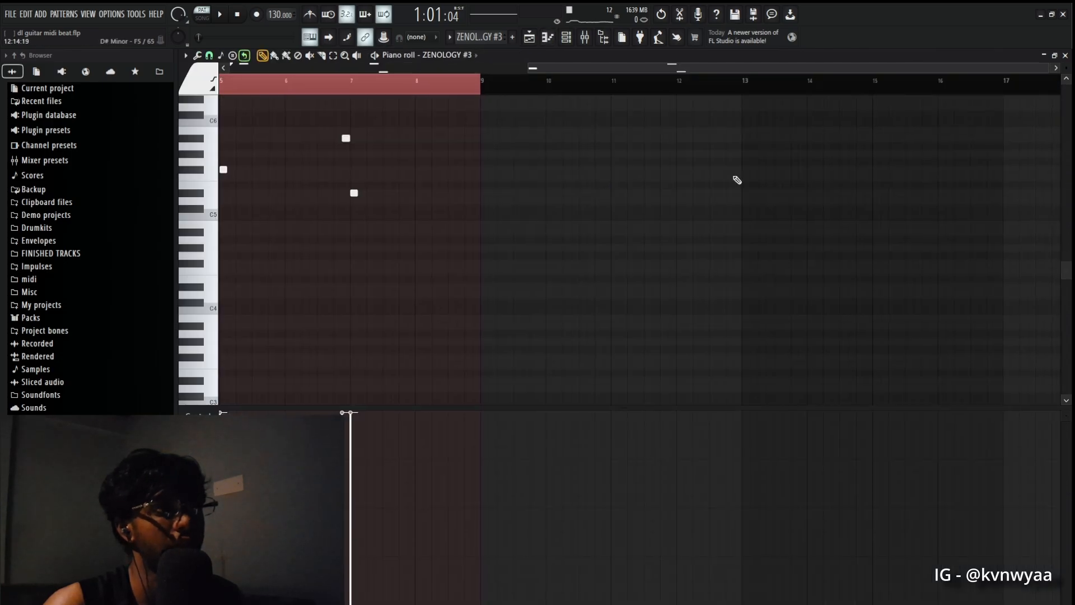
- View the ZENOLOGY #3 instrument with its Fat Mask Lead preset, and close its window and the channel rack
left_click(567, 37)
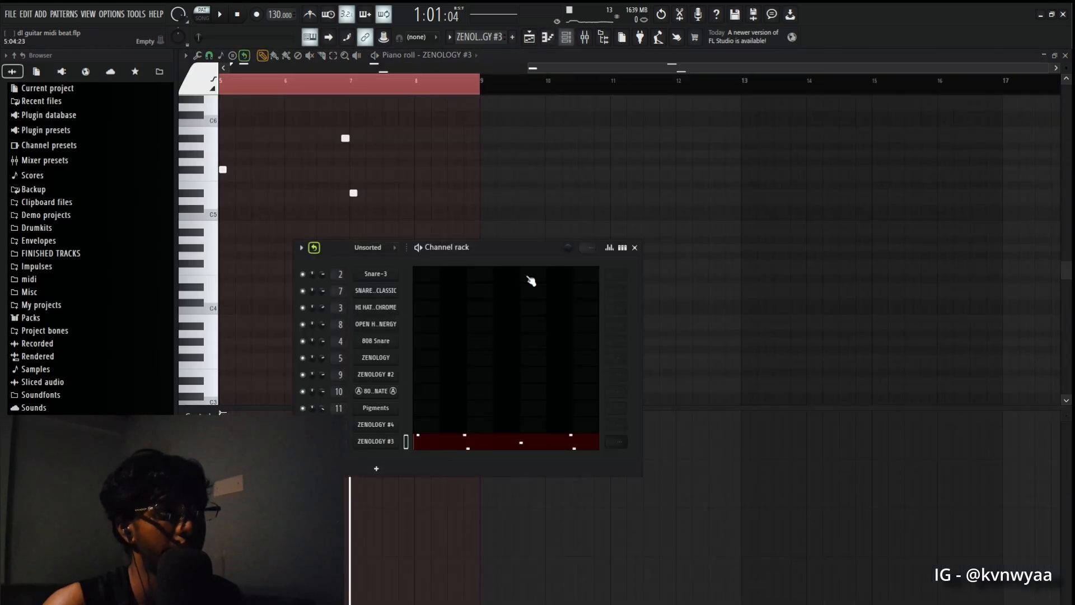
left_click(384, 442)
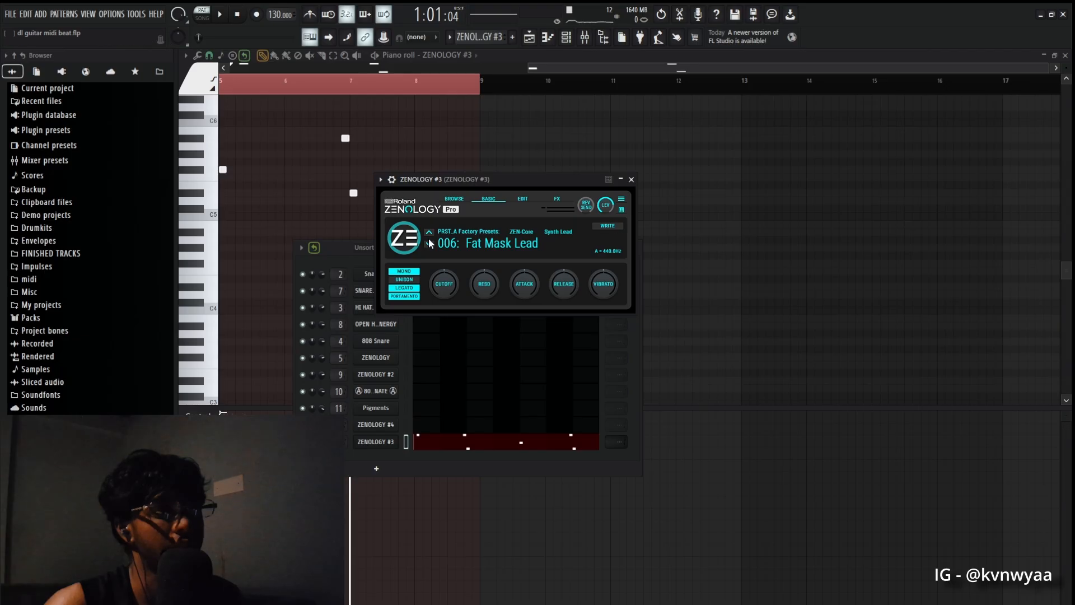
left_click(631, 180)
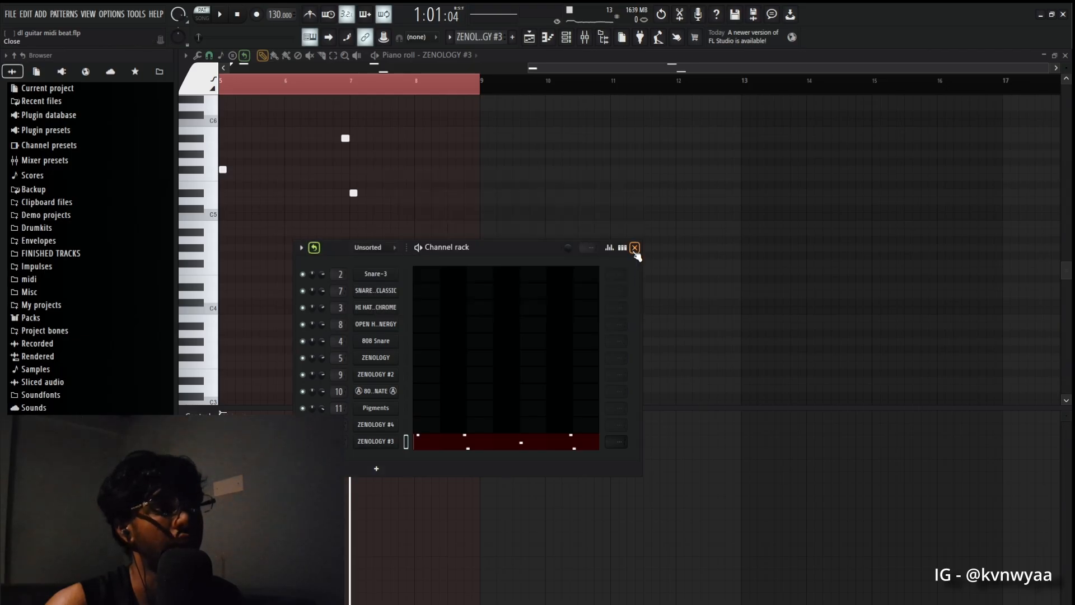
left_click(635, 248)
- Show the ZENOLOGY #3 notes from bar 1, play the pattern through once, and stop playback
left_click_drag(633, 70, 358, 73)
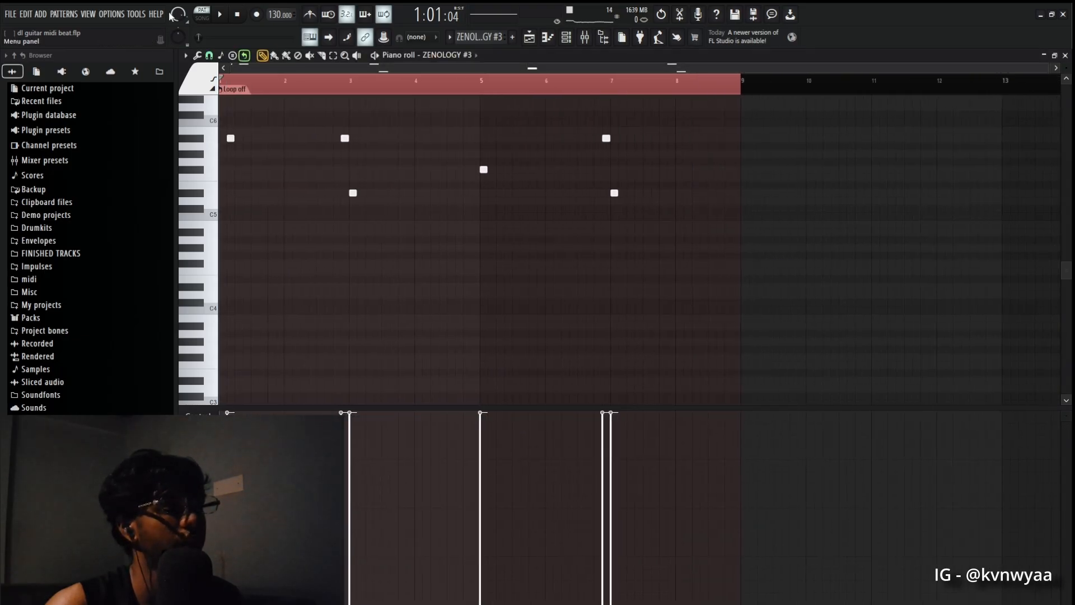
left_click(220, 14)
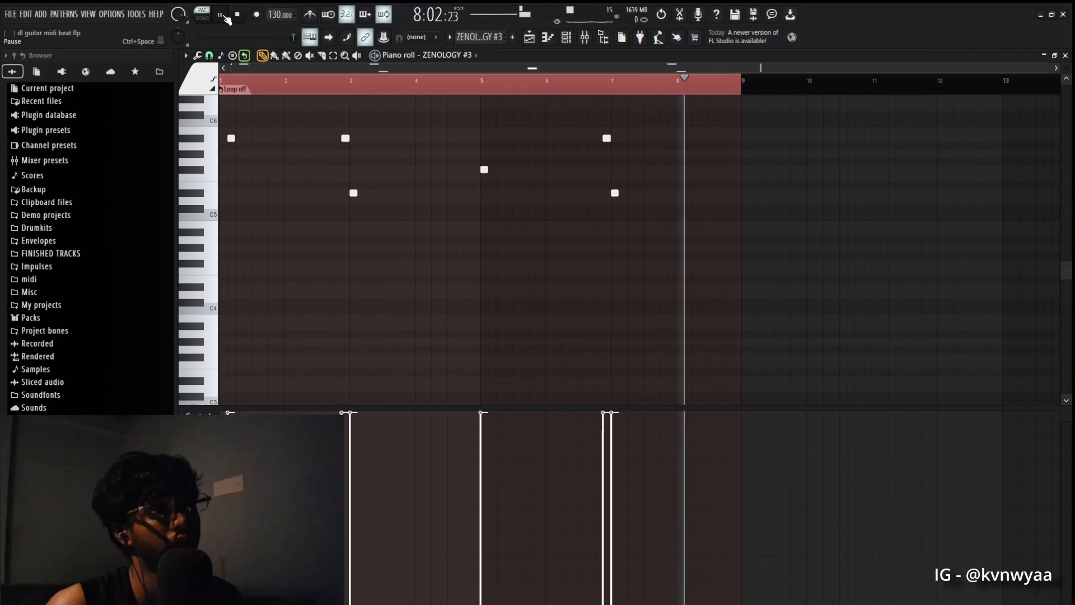
key("space")
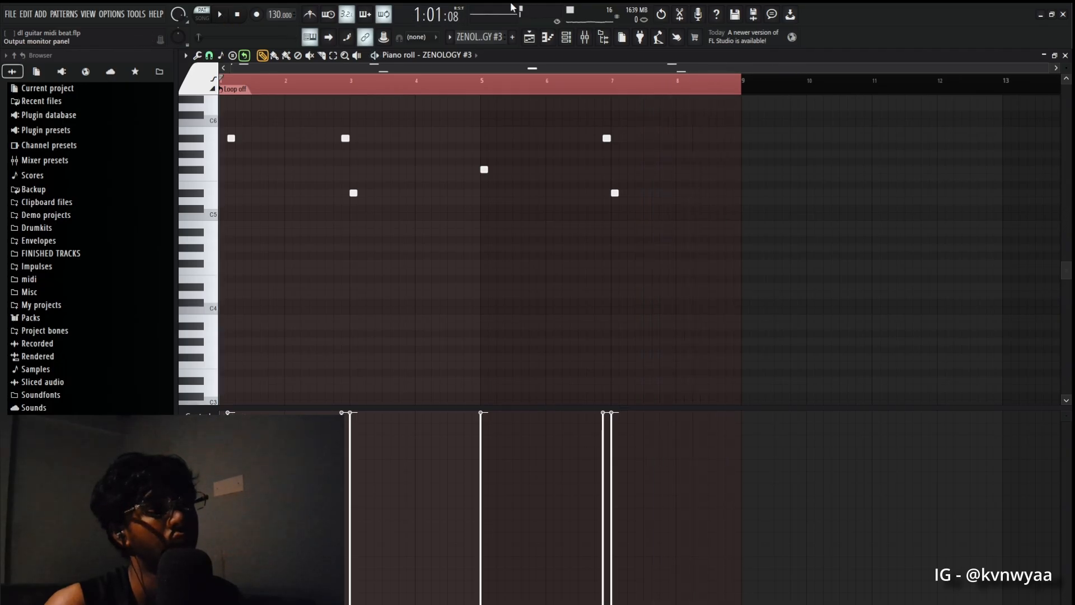
- Review the Fruity Reeverb 2 and Fruity Delay 3 effects on the ZENOLOGY #3 mixer track, and close the mixer and piano roll
left_click(584, 38)
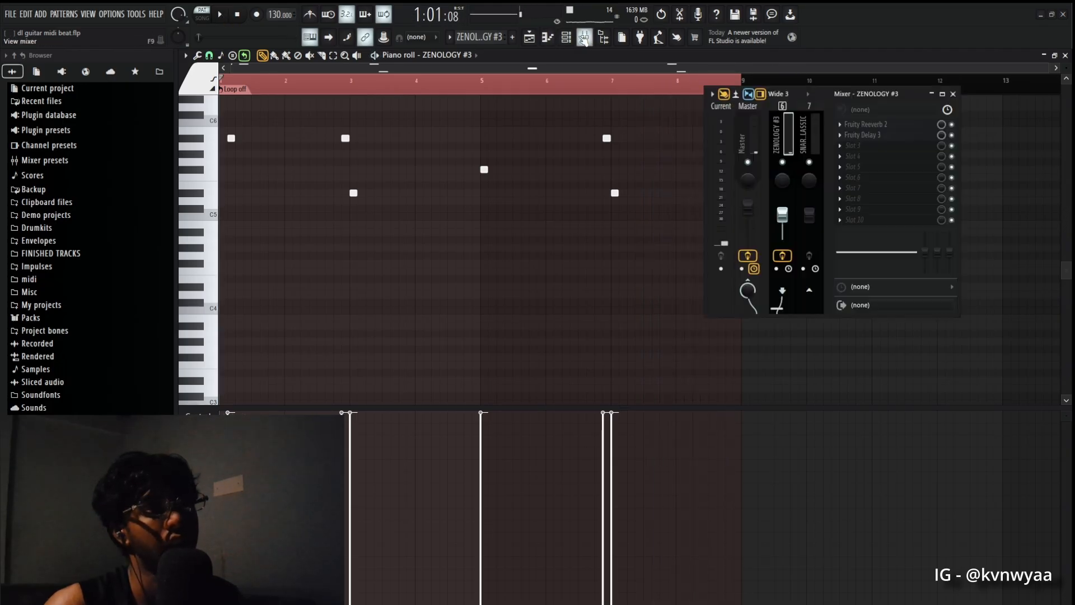
left_click(885, 126)
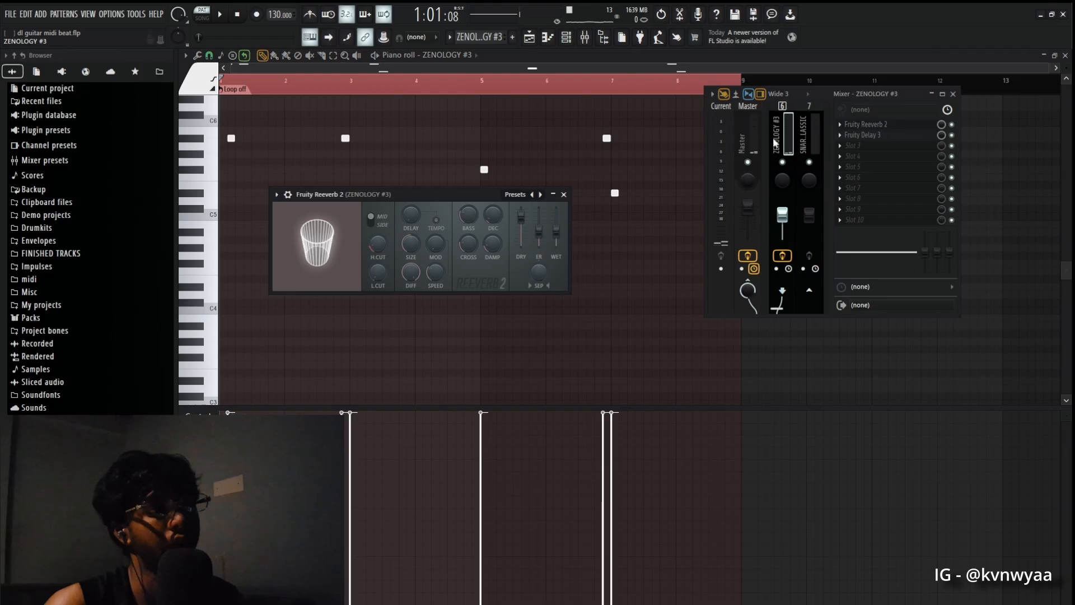
left_click(563, 194)
left_click(896, 136)
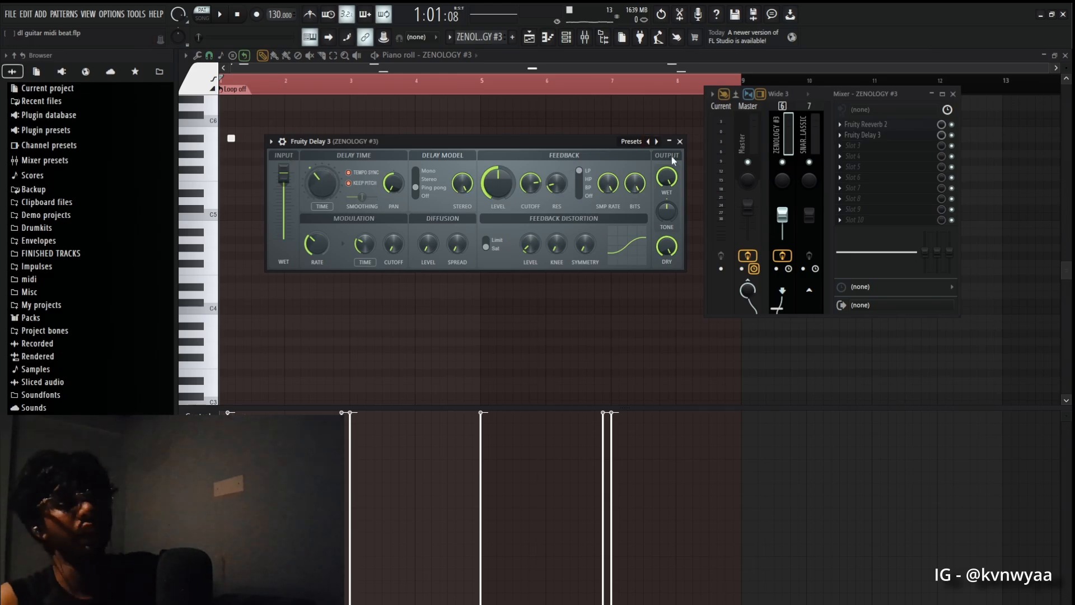
left_click(680, 142)
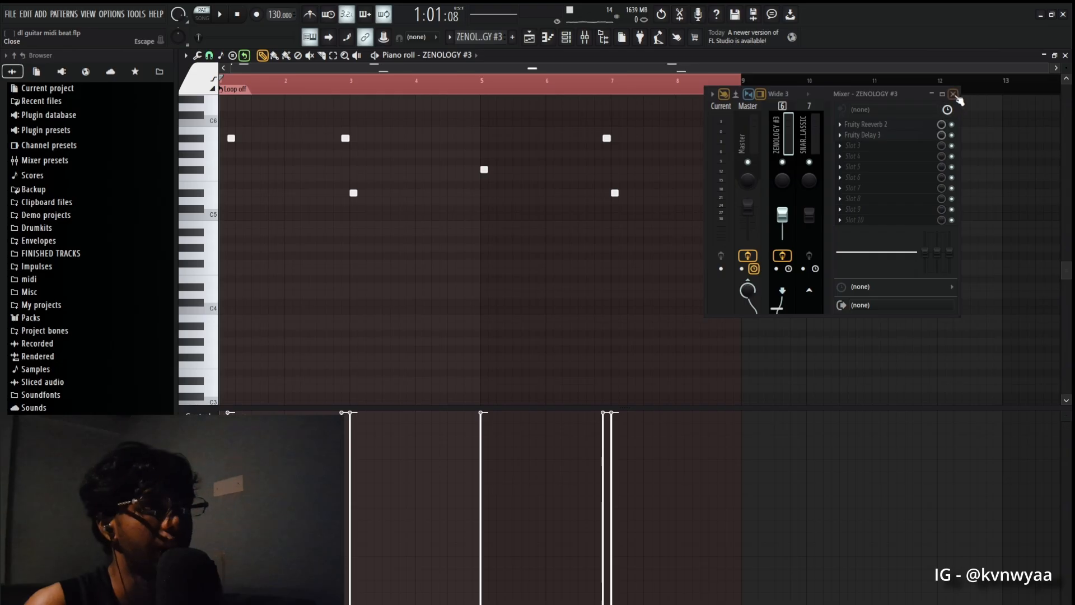
left_click(953, 95)
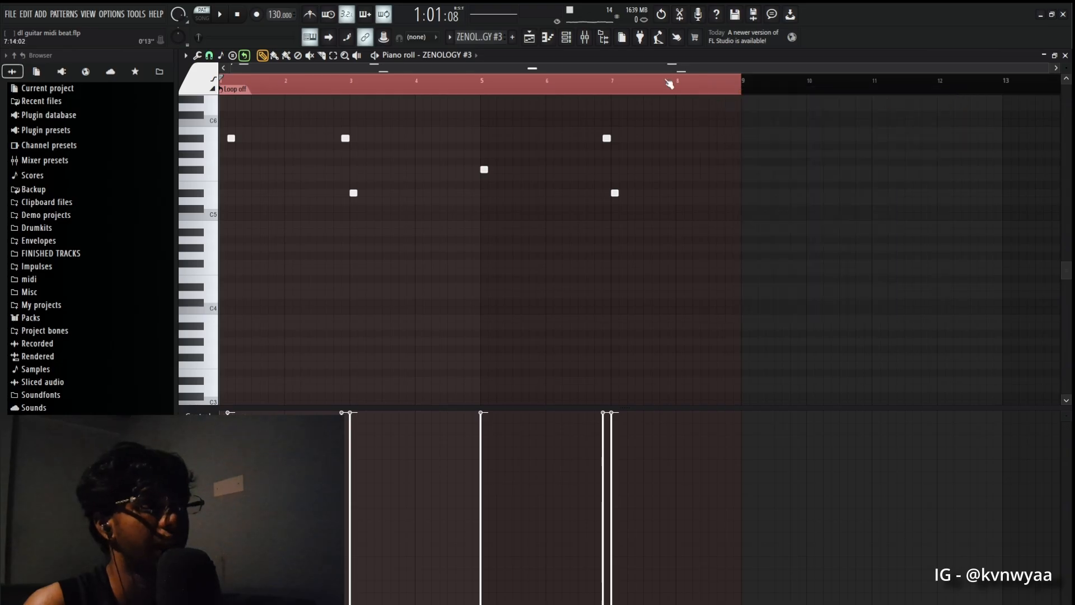
left_click(1066, 56)
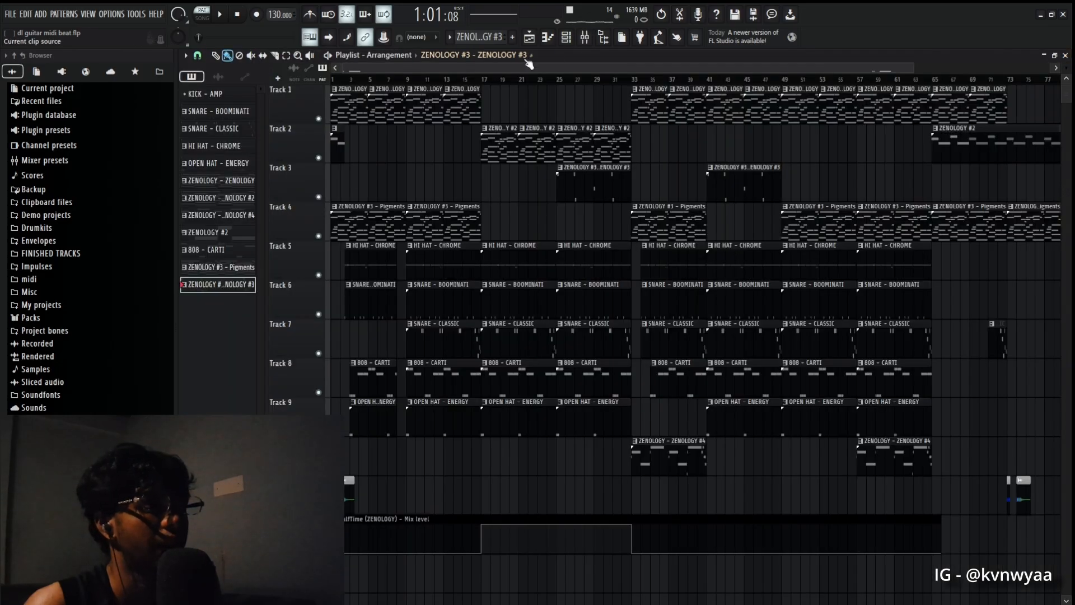
- Mute the drum and 808 channels in the channel rack, close it, and switch playback to song mode
left_click(577, 35)
left_click_drag(497, 246, 554, 141)
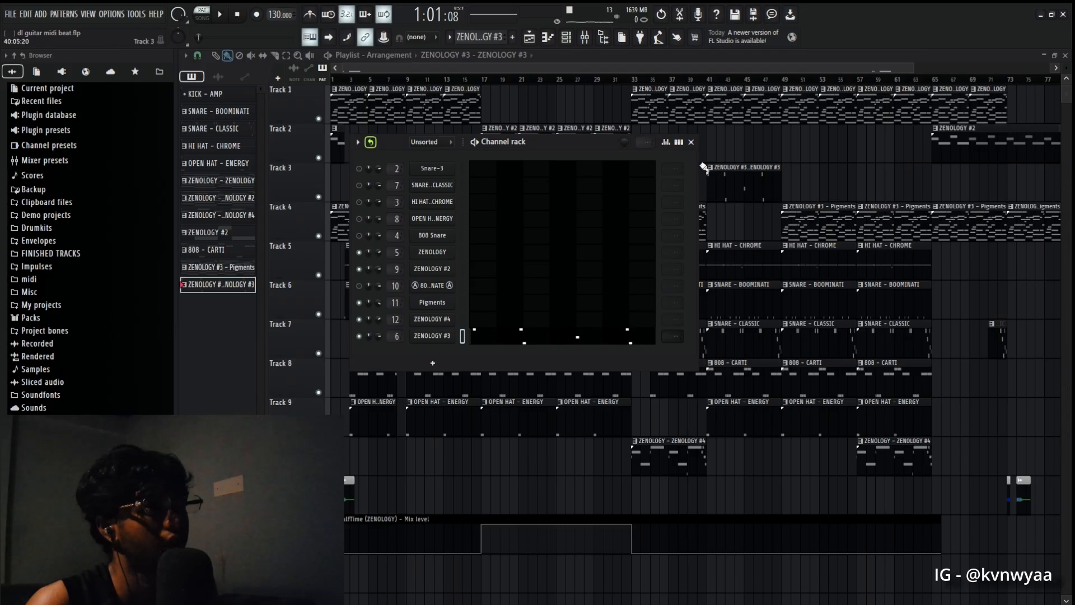
left_click(691, 143)
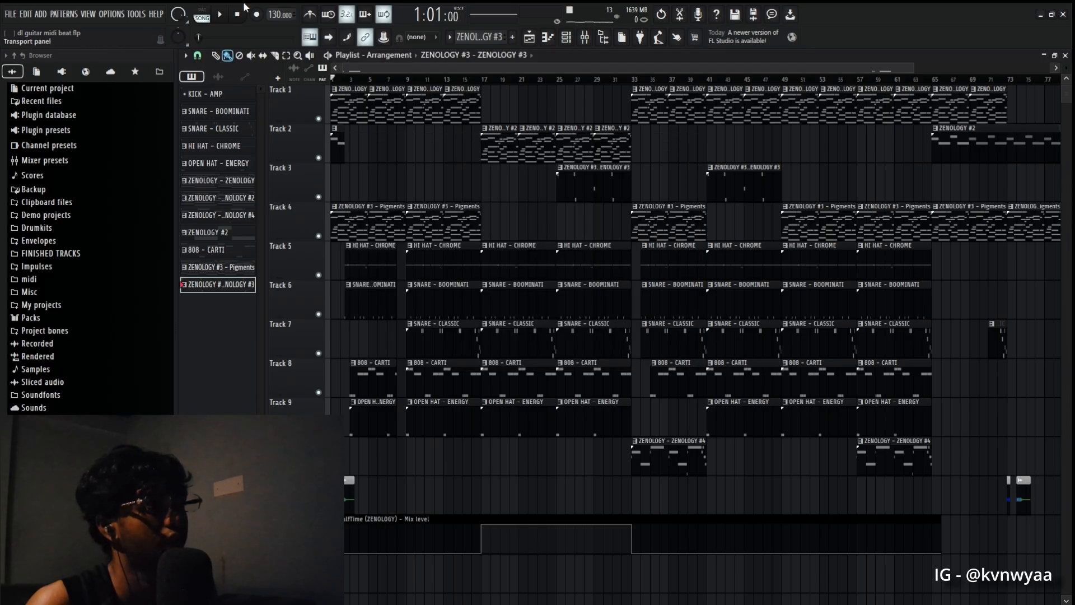
- Play the arrangement's melodies from the start of the song and pause in bar 9
key("space")
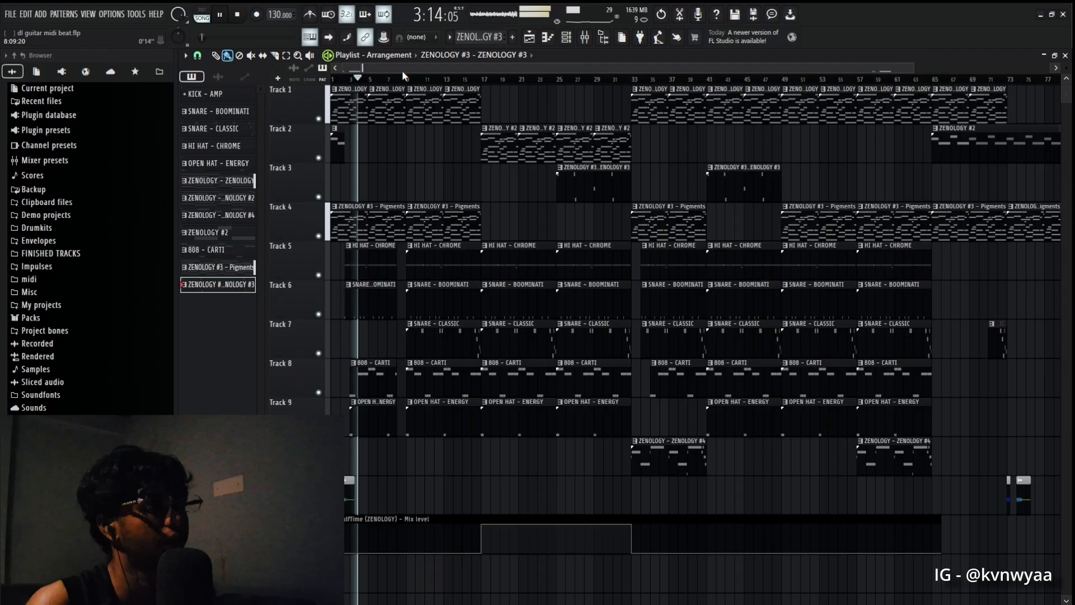
scroll(402, 70, "up", 2)
scroll(402, 69, "up", 4)
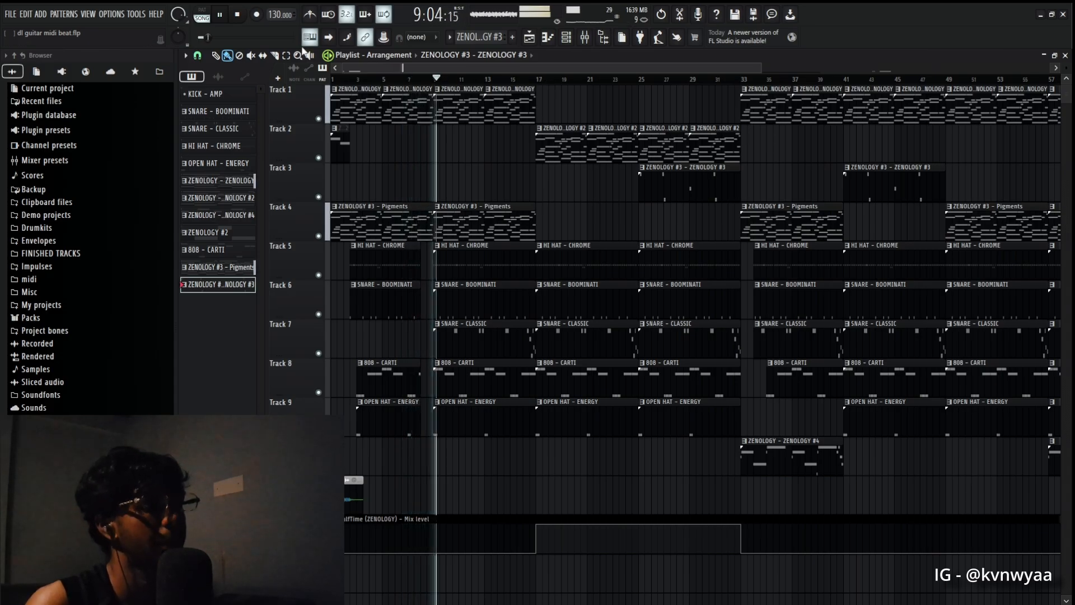
left_click(221, 16)
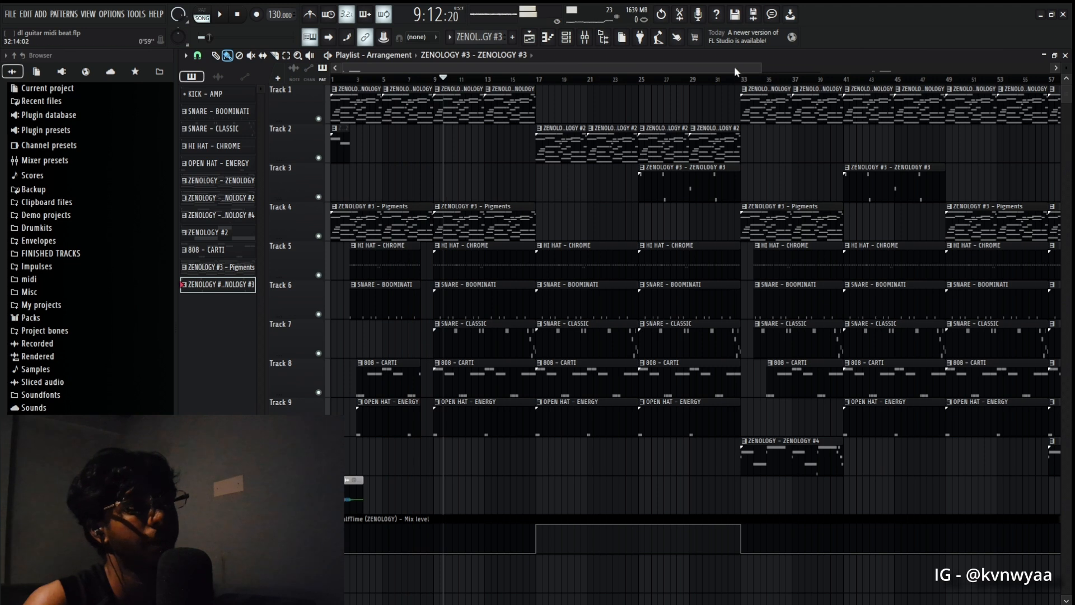
- Play the arrangement's melodies from bar 33 and pause in bar 41
scroll(735, 71, "right", 5)
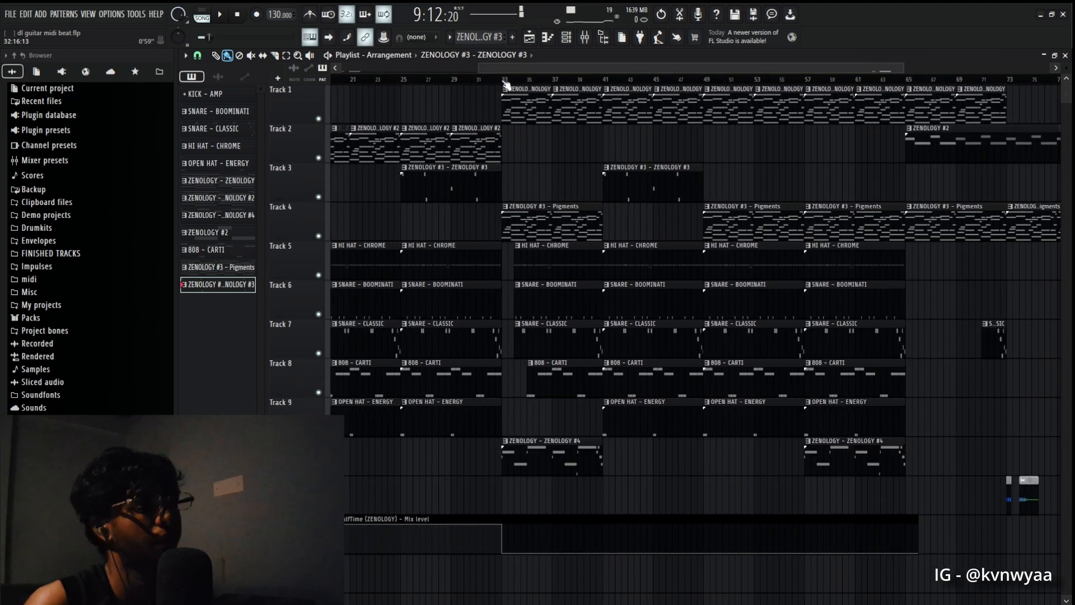
left_click(500, 78)
left_click(223, 15)
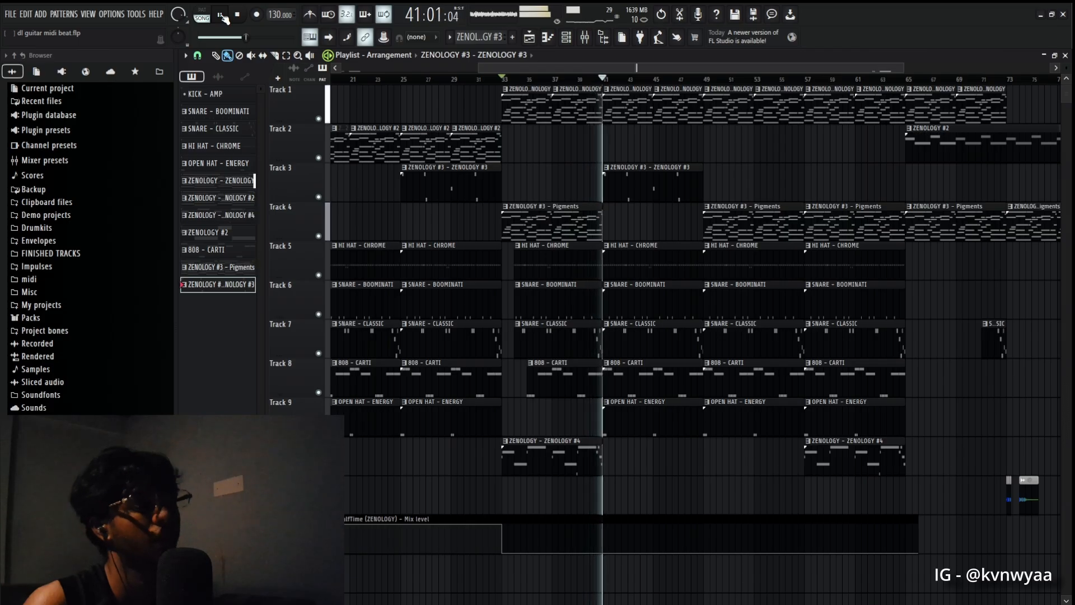
left_click(222, 15)
- Bring up the channel rack and open the 808 - DOMINATE notes of the 808 - CARTI pattern in the piano roll
left_click_drag(635, 65, 495, 70)
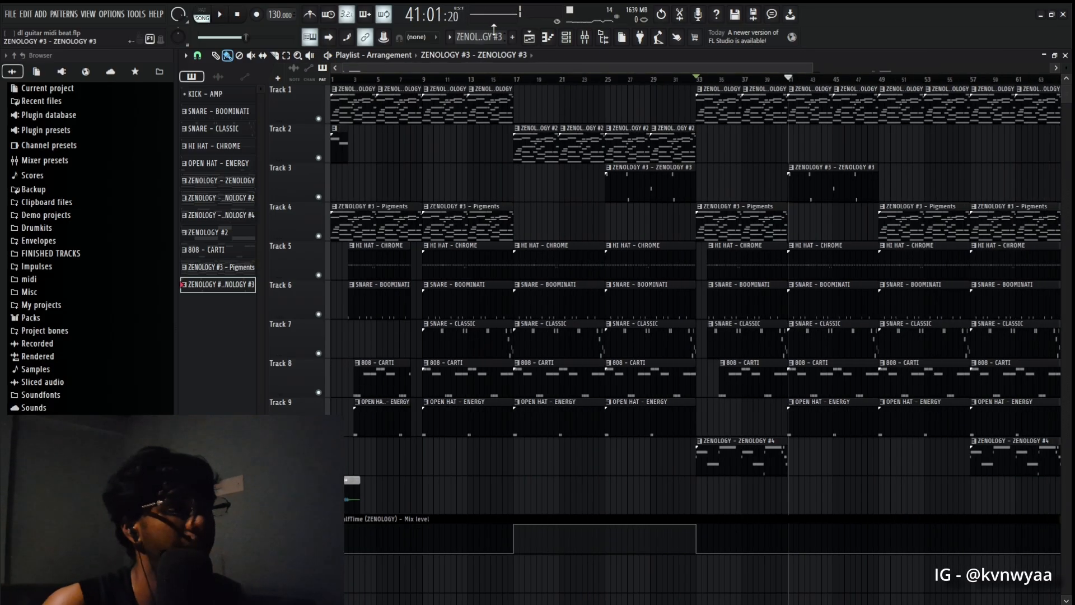
left_click(568, 40)
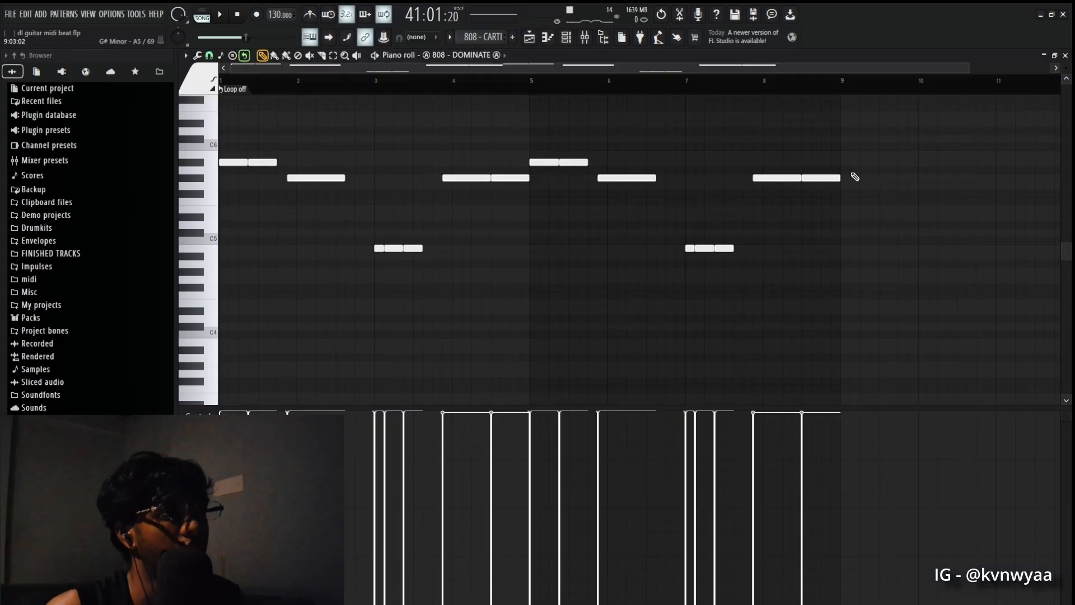
- Inspect the 808 - DOMINATE channel's sampler settings from the channel rack, closing both windows when done
left_click(568, 41)
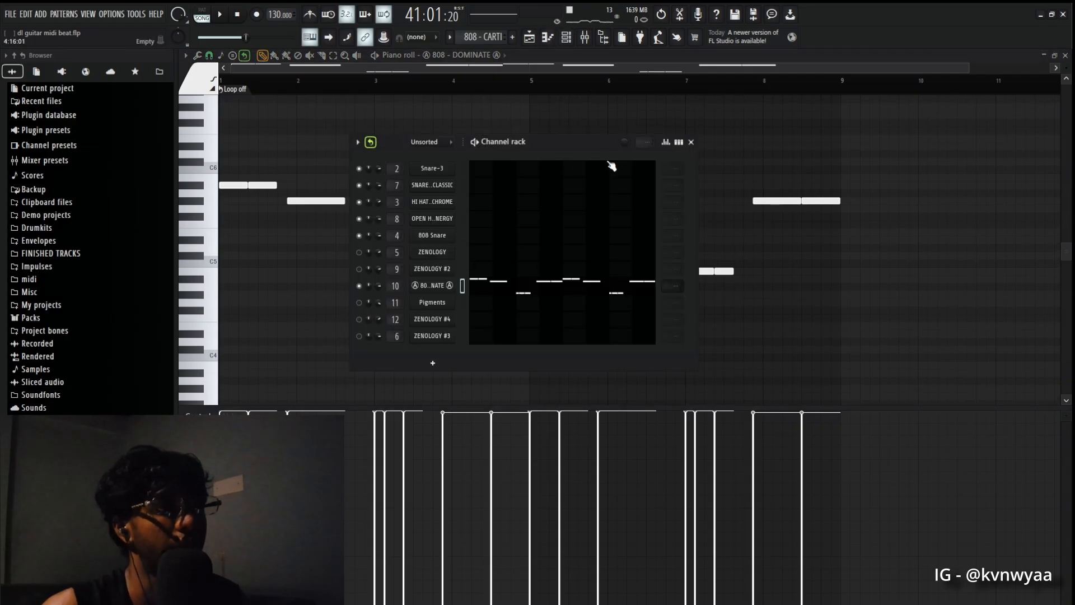
left_click(442, 285)
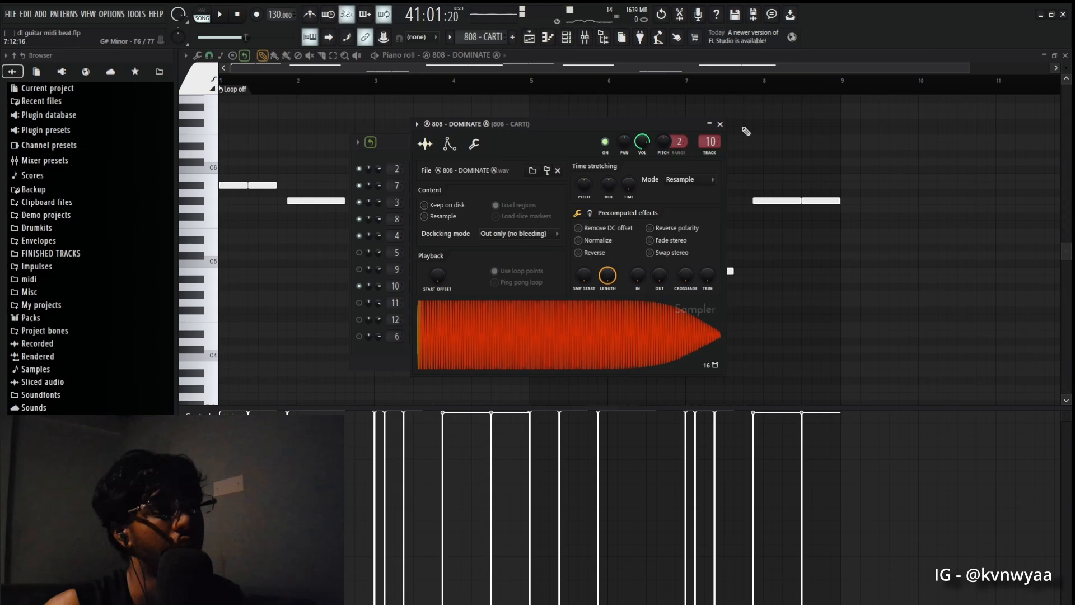
left_click(721, 124)
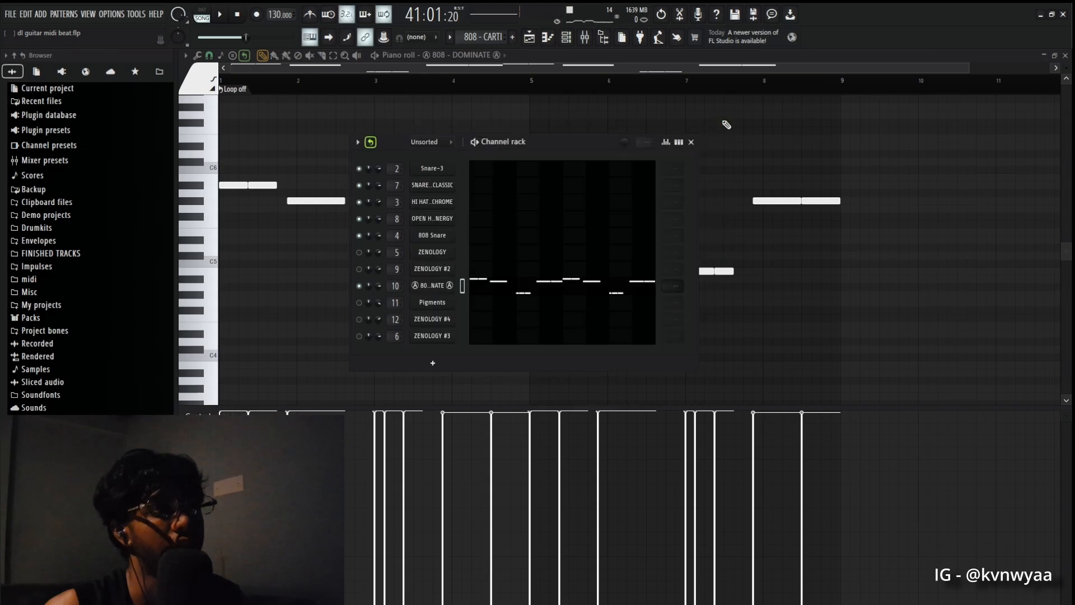
left_click(693, 143)
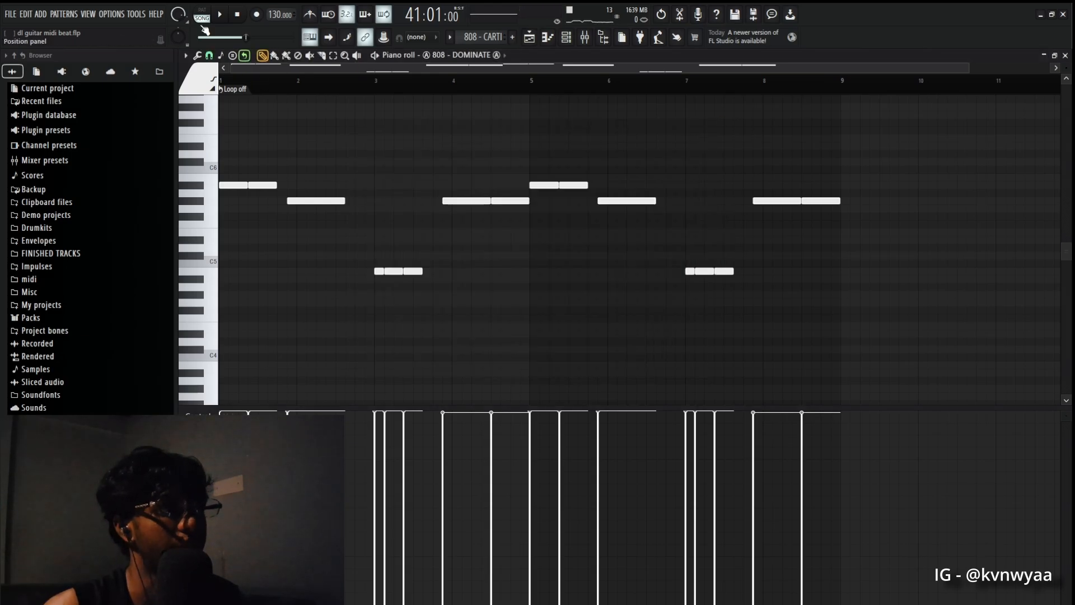
- Play the 808 - CARTI pattern in pattern mode, pause it after a full pass, and close the piano roll
left_click(225, 16)
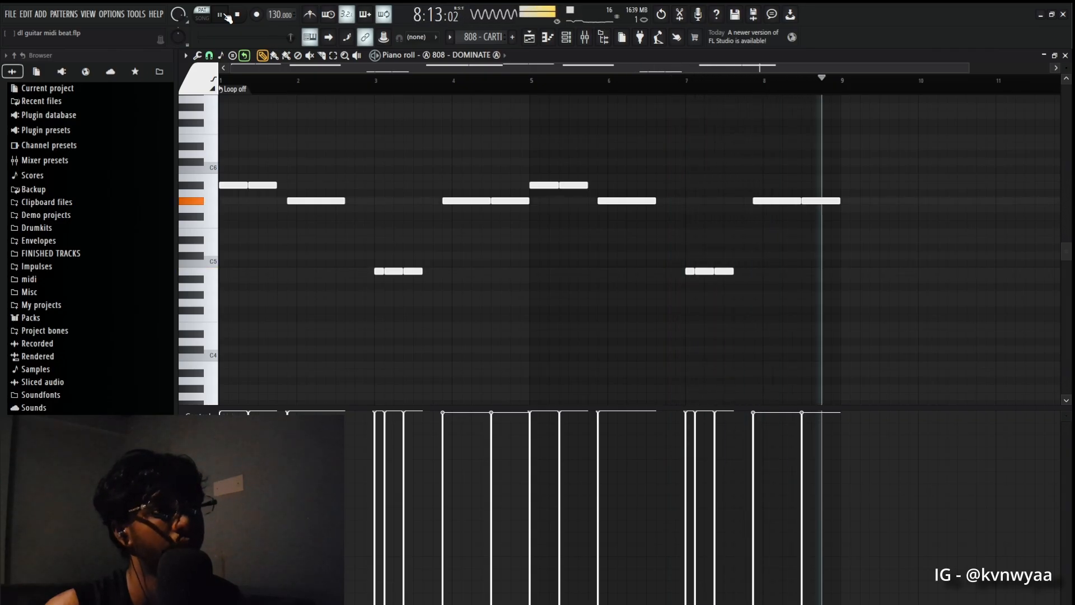
left_click(224, 16)
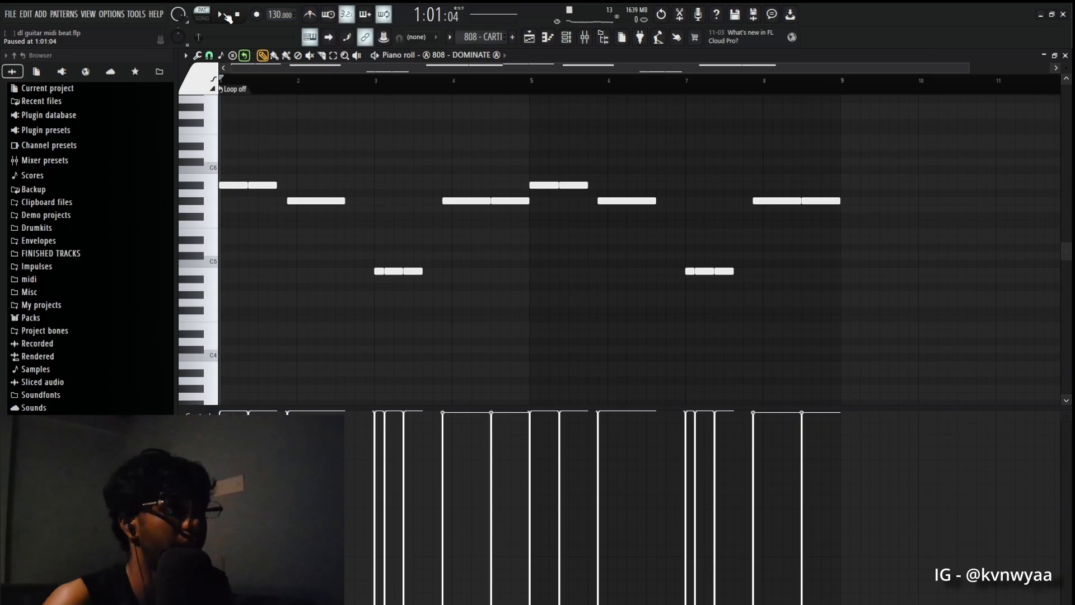
left_click(1065, 56)
- Open the HI HAT - CHROME pattern from the playlist in the piano roll and examine its notes across all eight bars
left_click(567, 38)
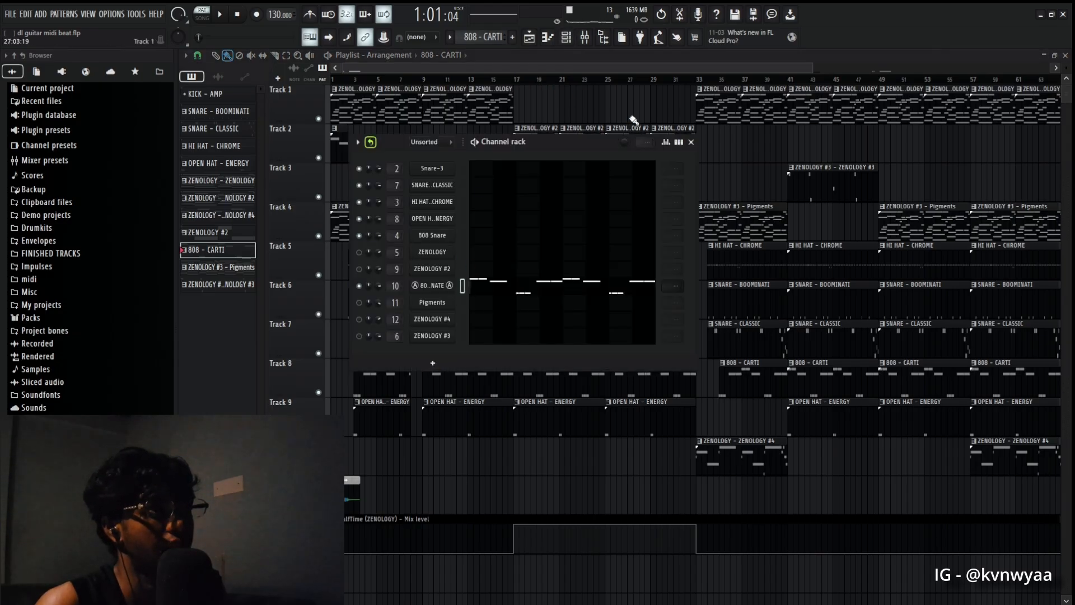
left_click(691, 142)
scroll(493, 258, "down", 3)
double_click(473, 220)
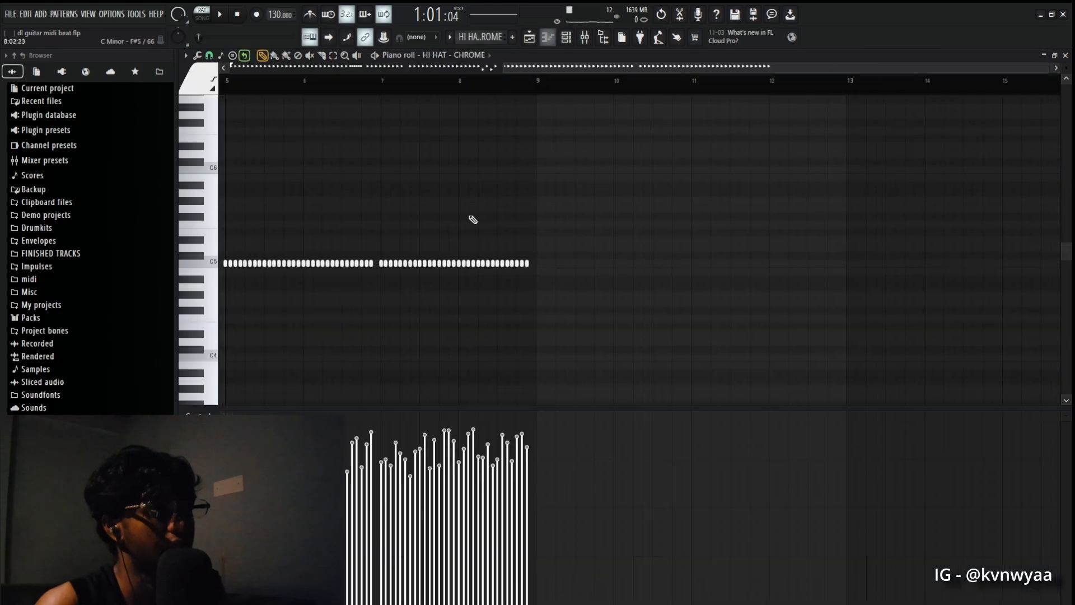
left_click(514, 70)
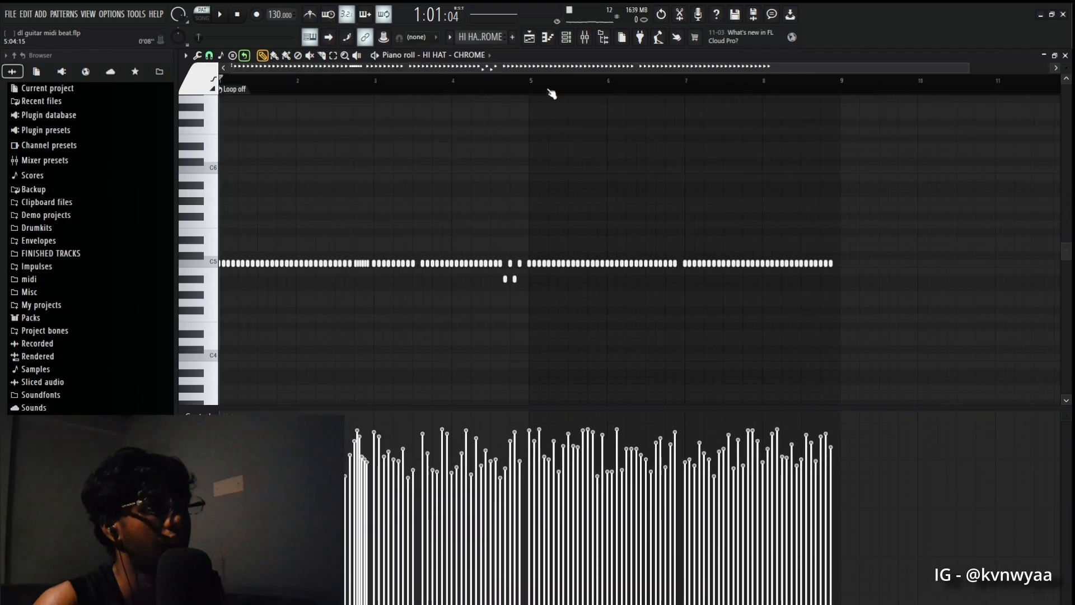
scroll(715, 152, "up", 3)
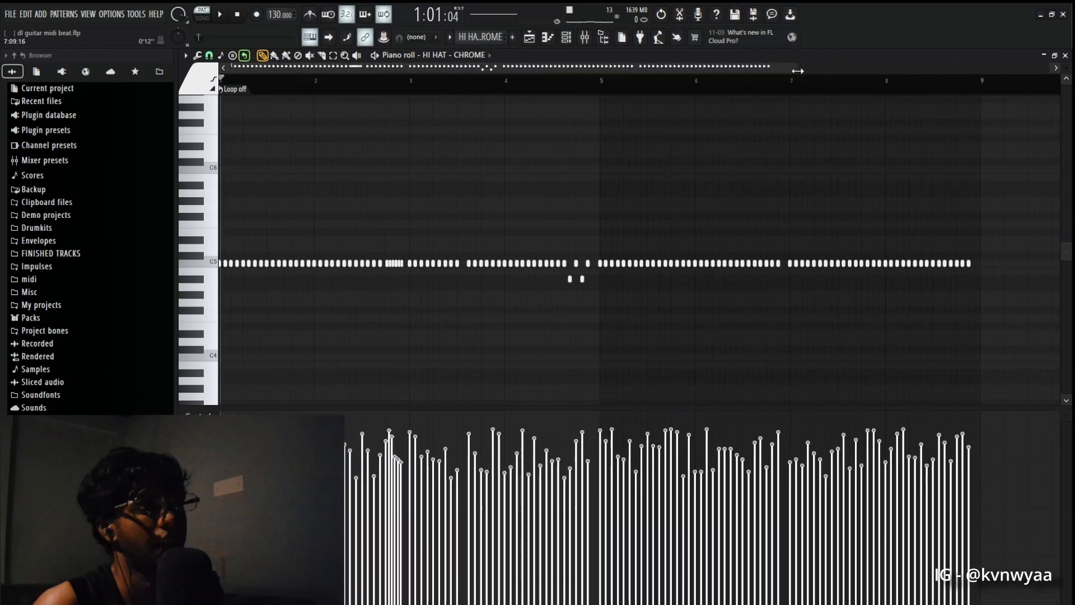
scroll(714, 151, "down", 2)
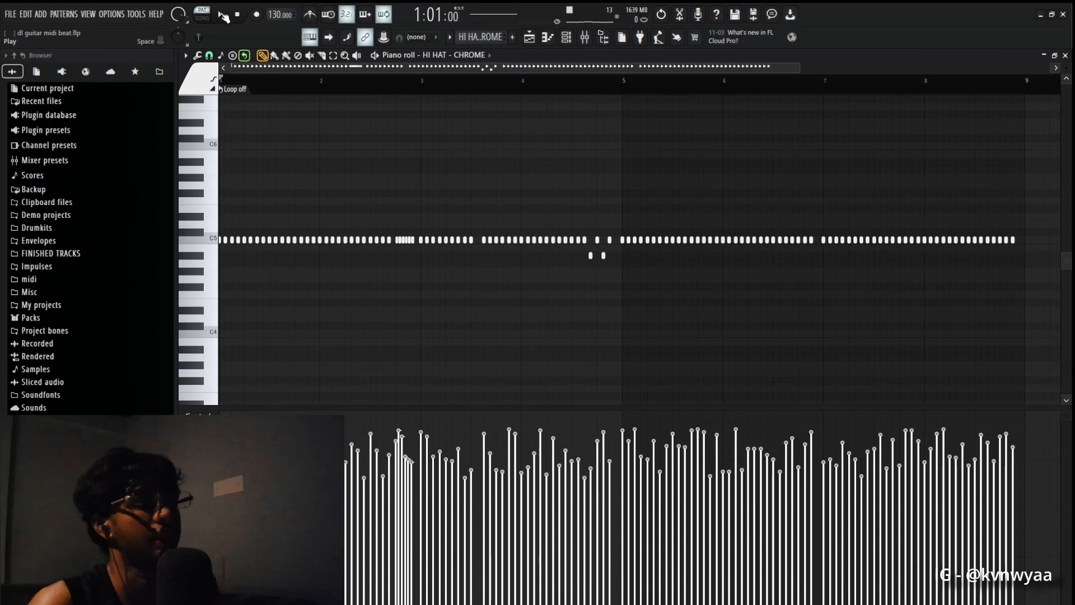
- Play the HI HAT - CHROME pattern through, pause it, and close the piano roll
left_click(223, 15)
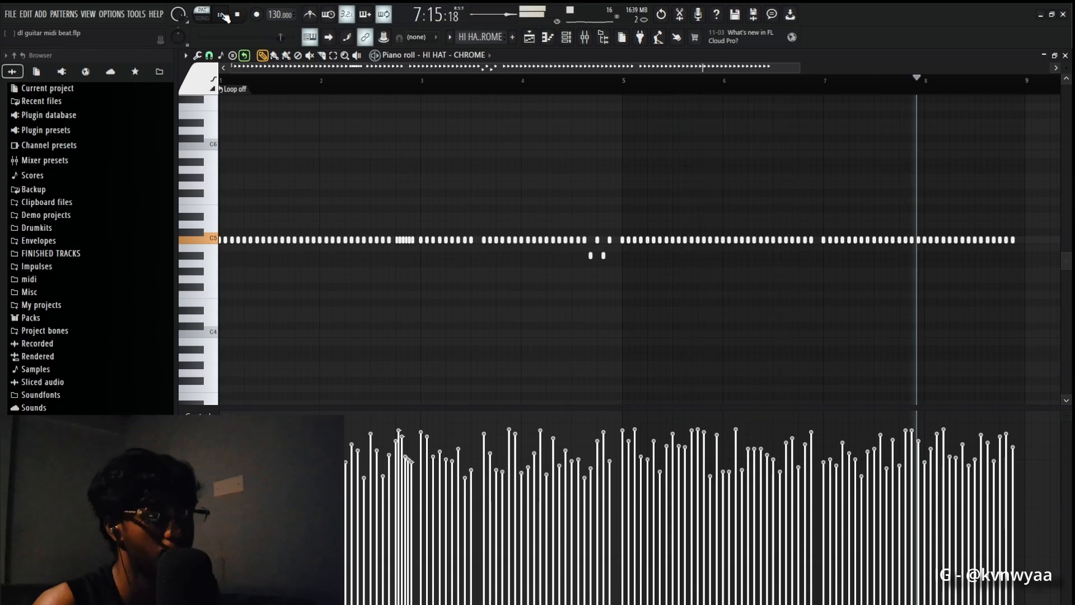
left_click(224, 17)
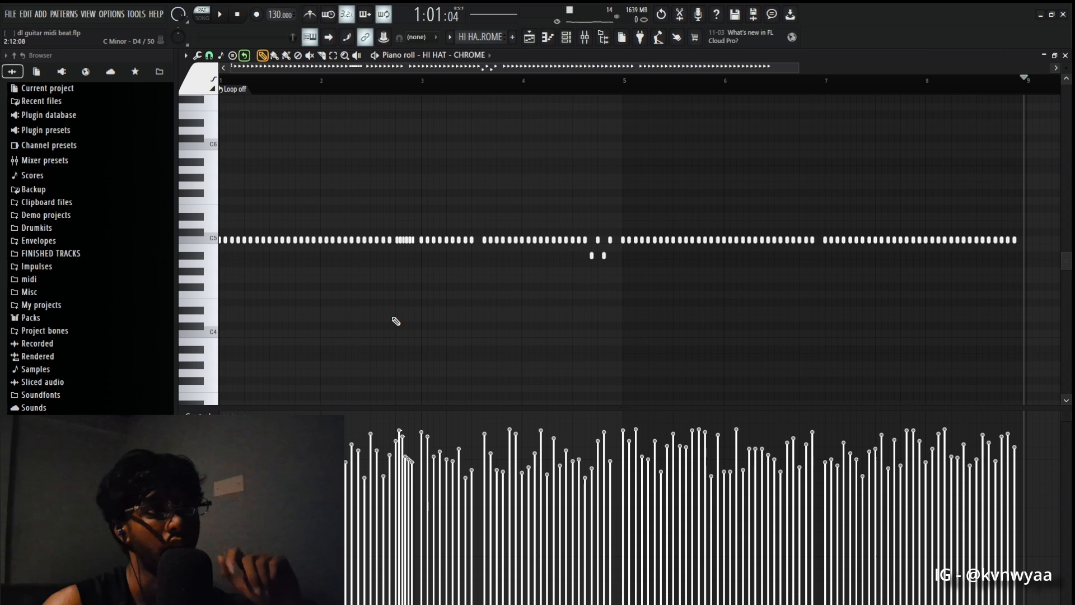
left_click(1065, 55)
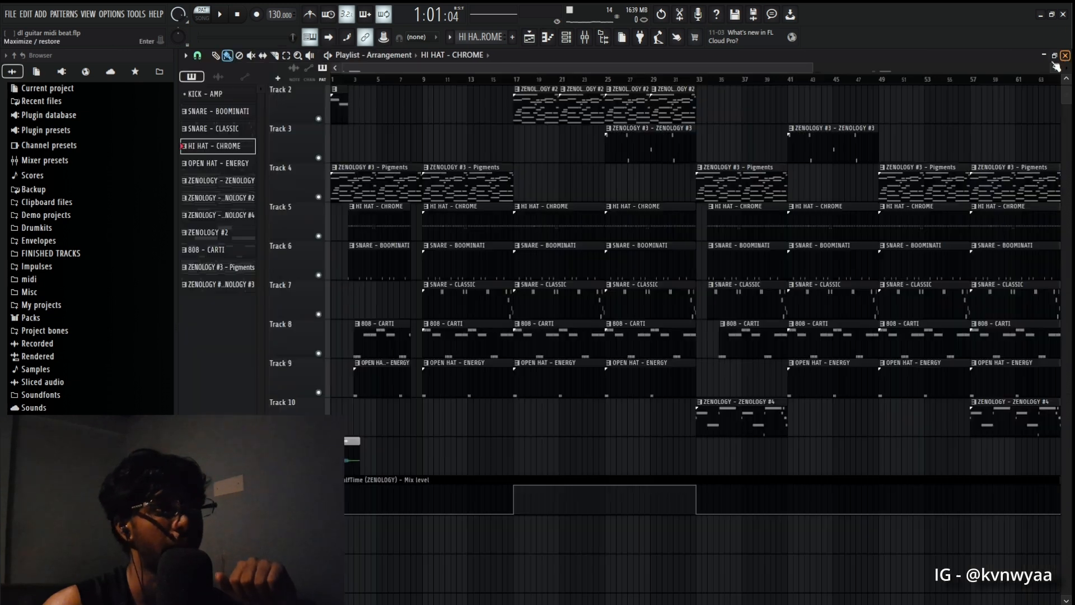
- Open the SNARE - BOOMINATI pattern's notes in the piano roll and inspect the Snare-3 channel's sampler settings
double_click(466, 254)
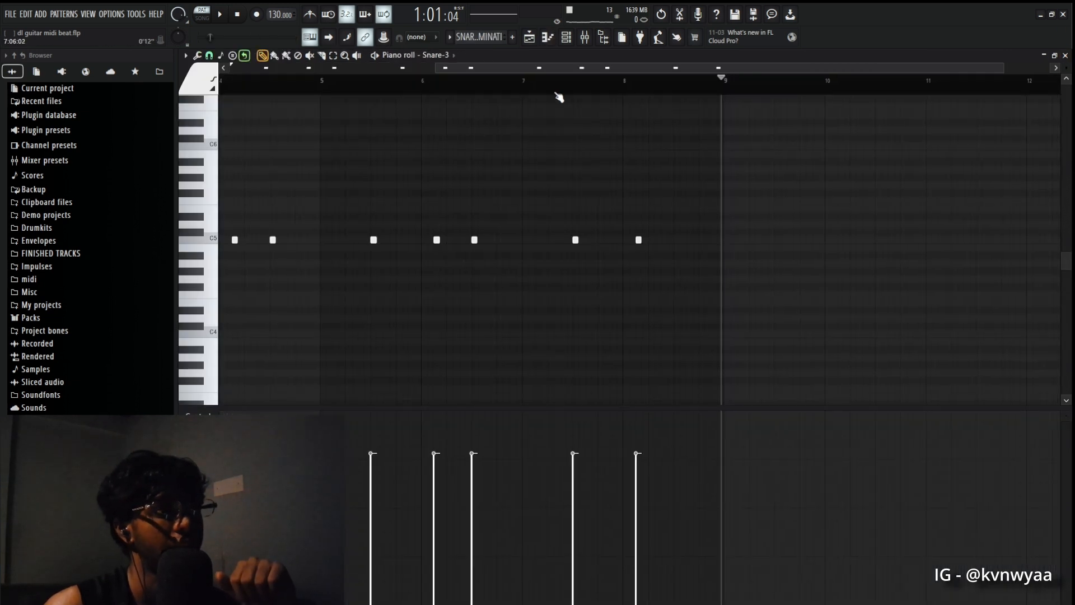
left_click(567, 38)
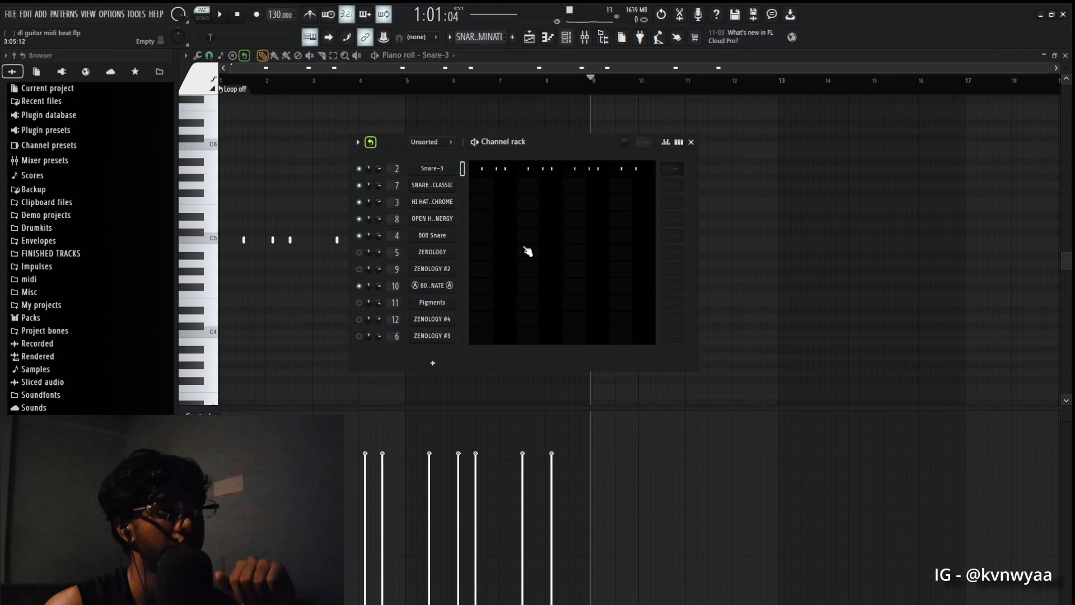
left_click(444, 169)
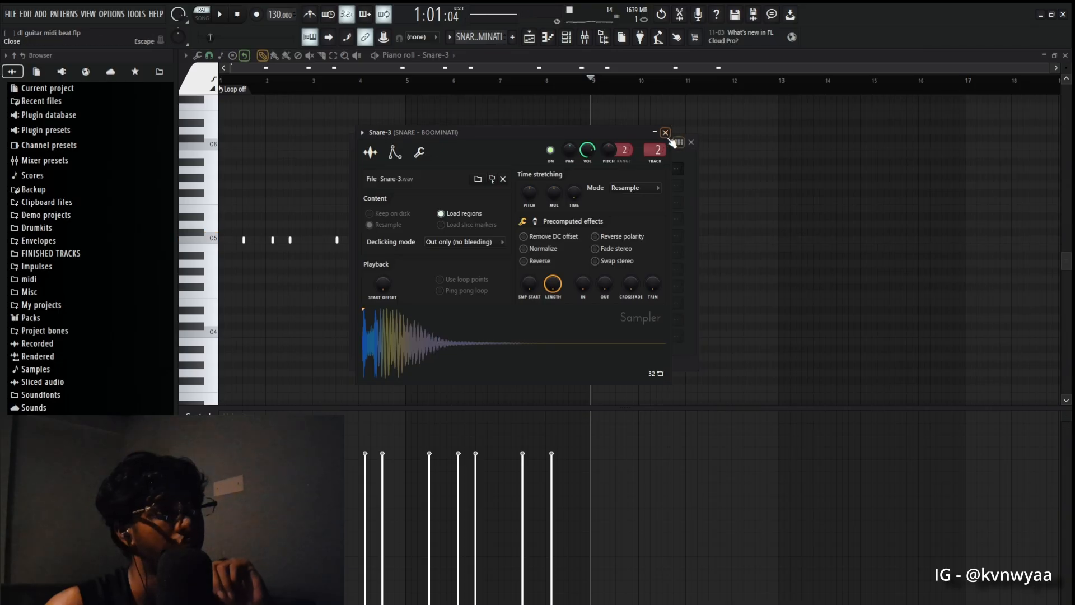
left_click(666, 133)
left_click(691, 143)
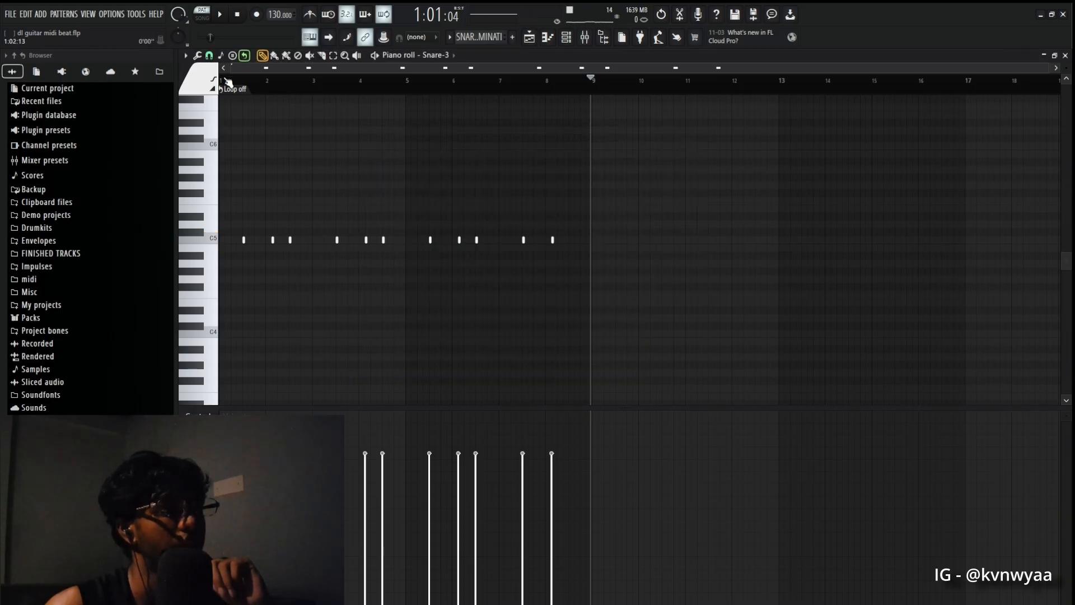
- Play the SNARE - BOOMINATI pattern, pause it in bar 4, and close the piano roll
left_click(223, 16)
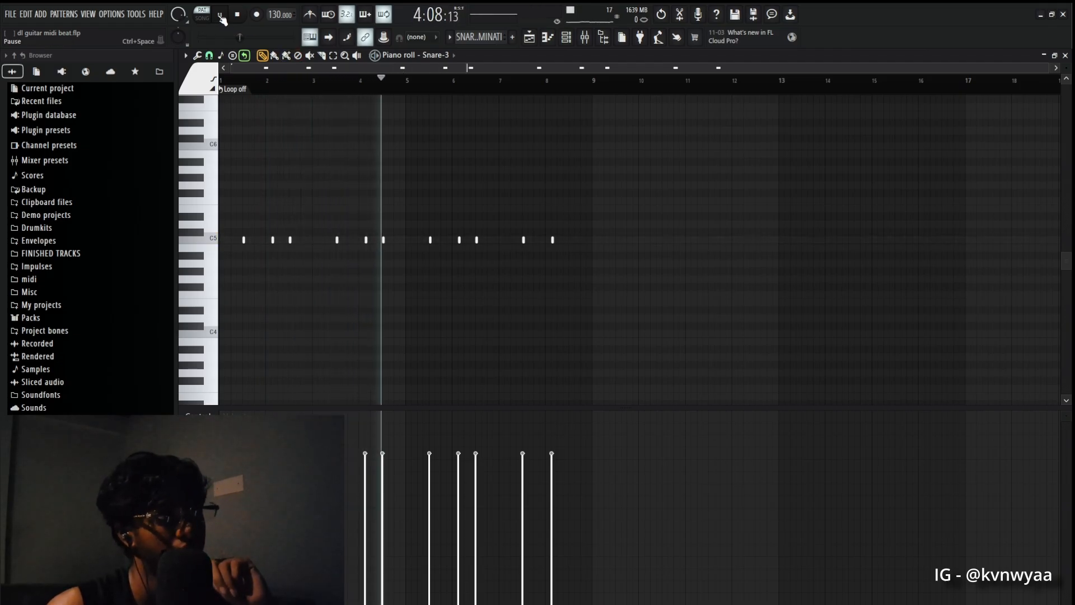
left_click(221, 21)
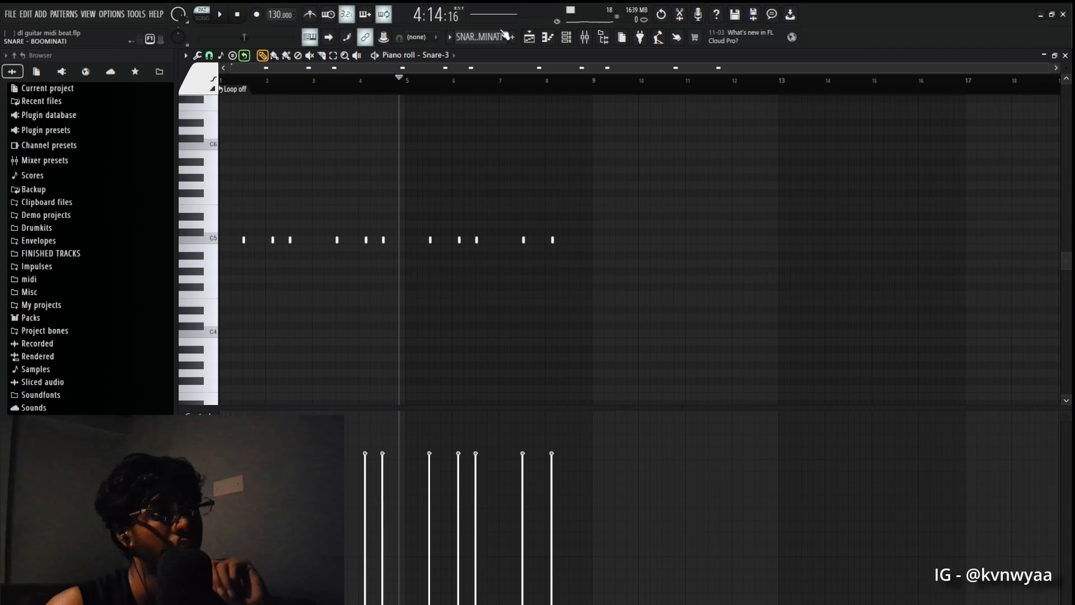
left_click(1065, 56)
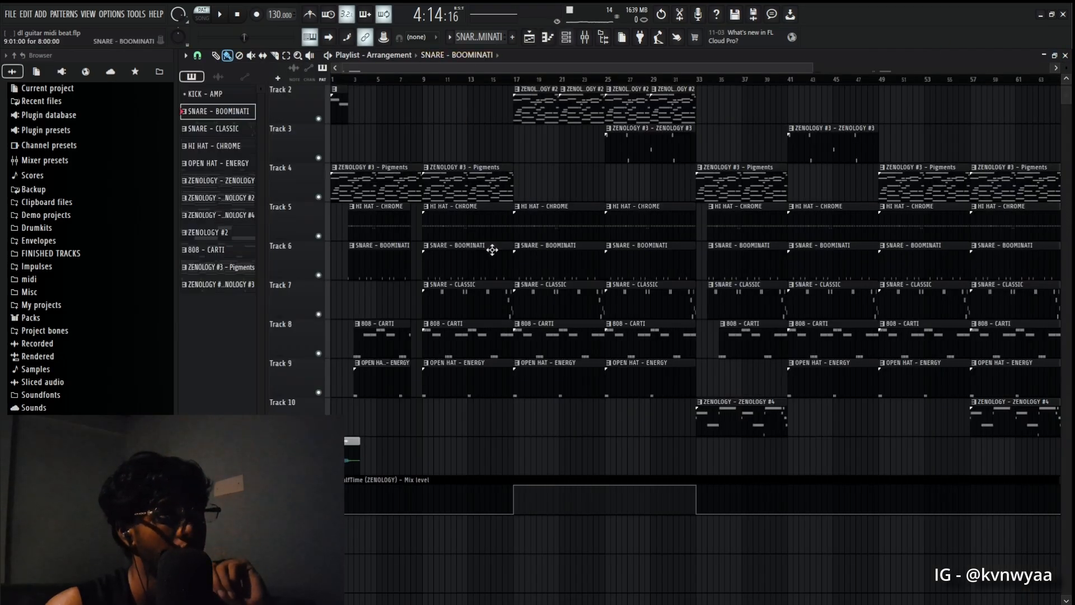
- Open the SNARE - CLASSIC pattern's notes in the piano roll and inspect its channel's sampler settings
double_click(467, 297)
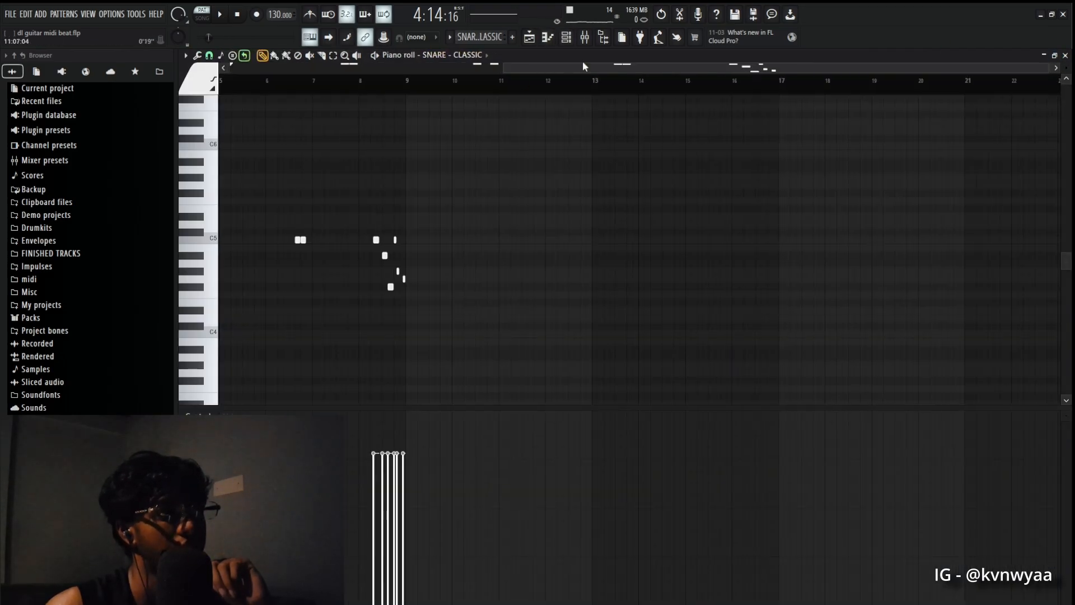
left_click(567, 37)
left_click(437, 186)
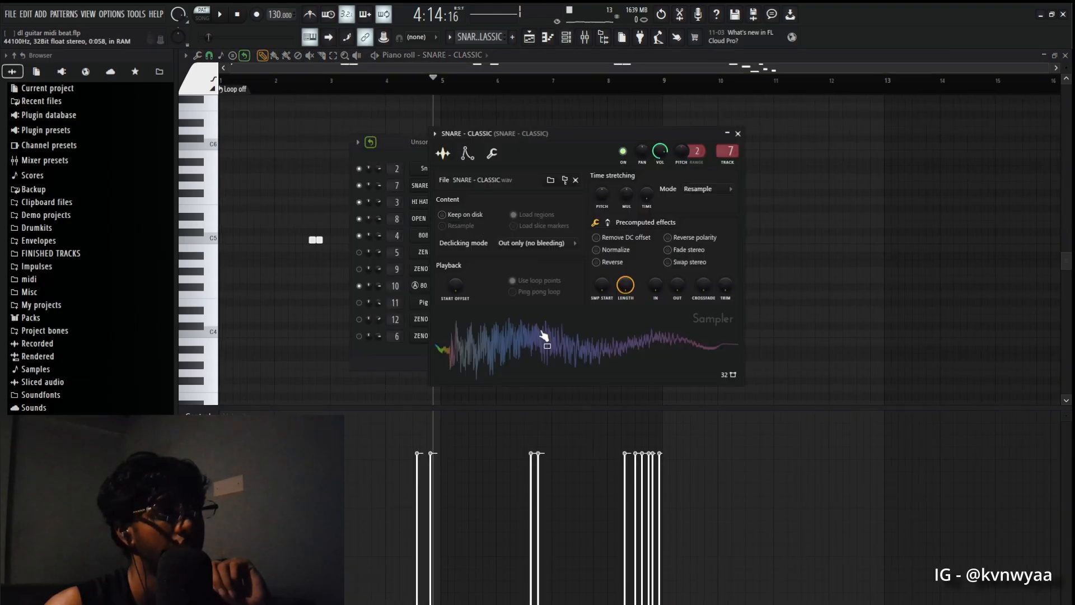
left_click(738, 134)
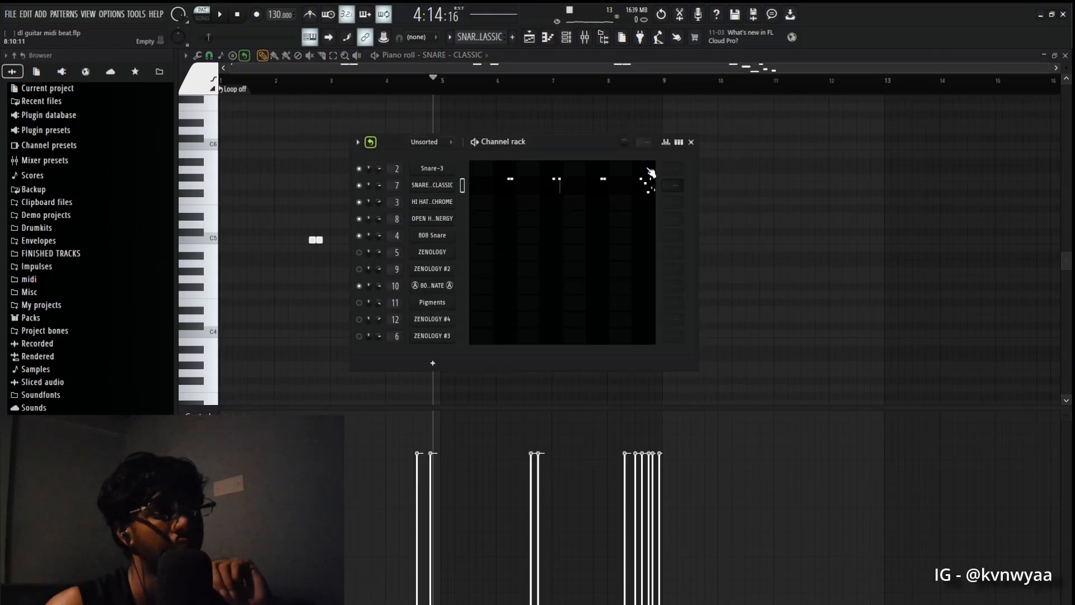
left_click(692, 143)
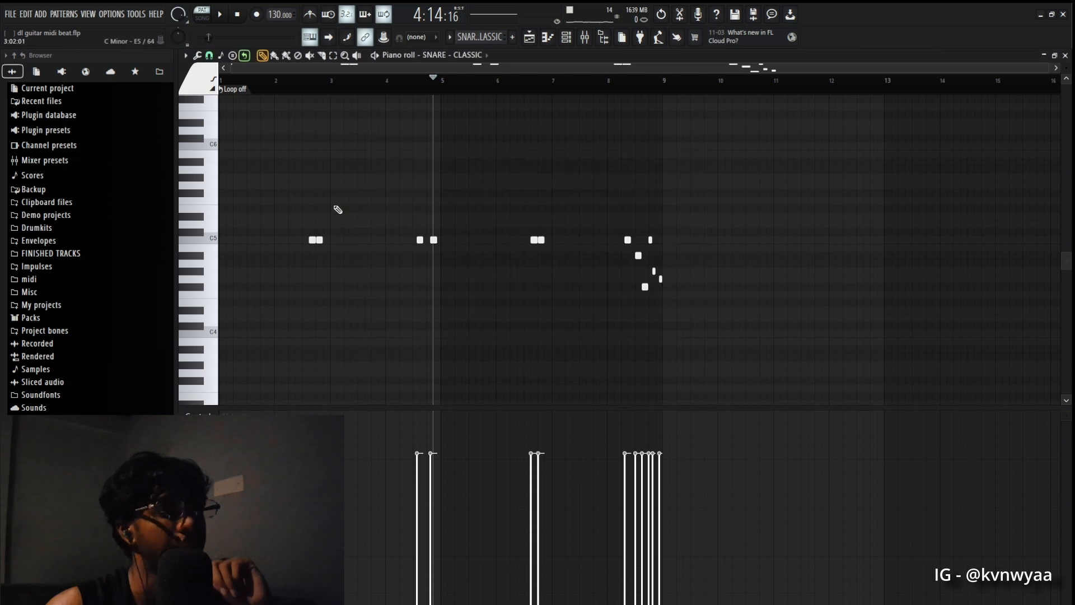
- Play the SNARE - CLASSIC pattern from the start, skipping ahead to bars 4 and 8, then pause and close the piano roll
left_click(228, 82)
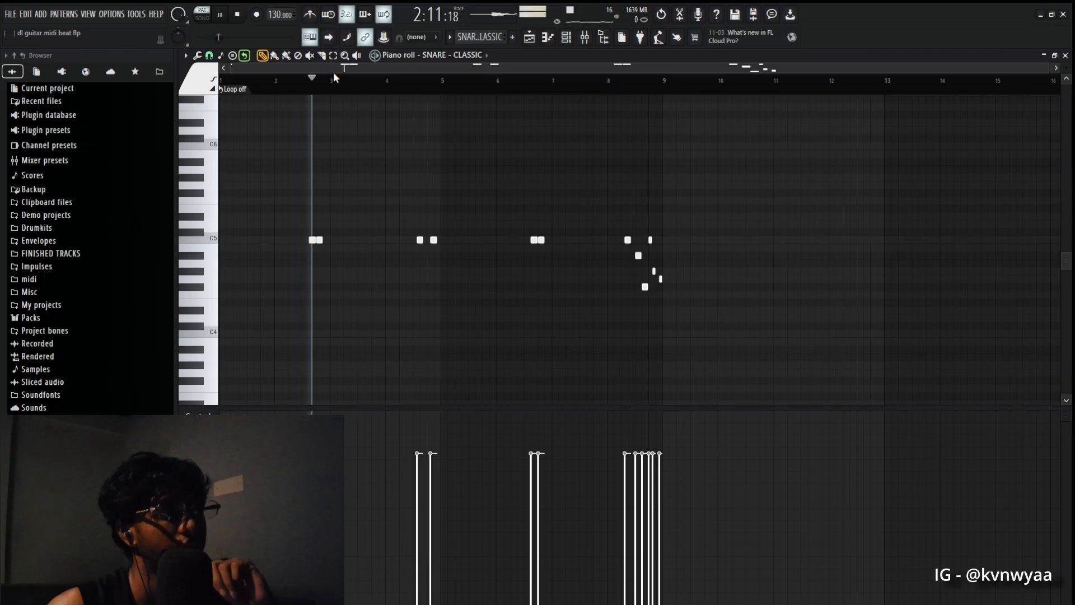
left_click(415, 89)
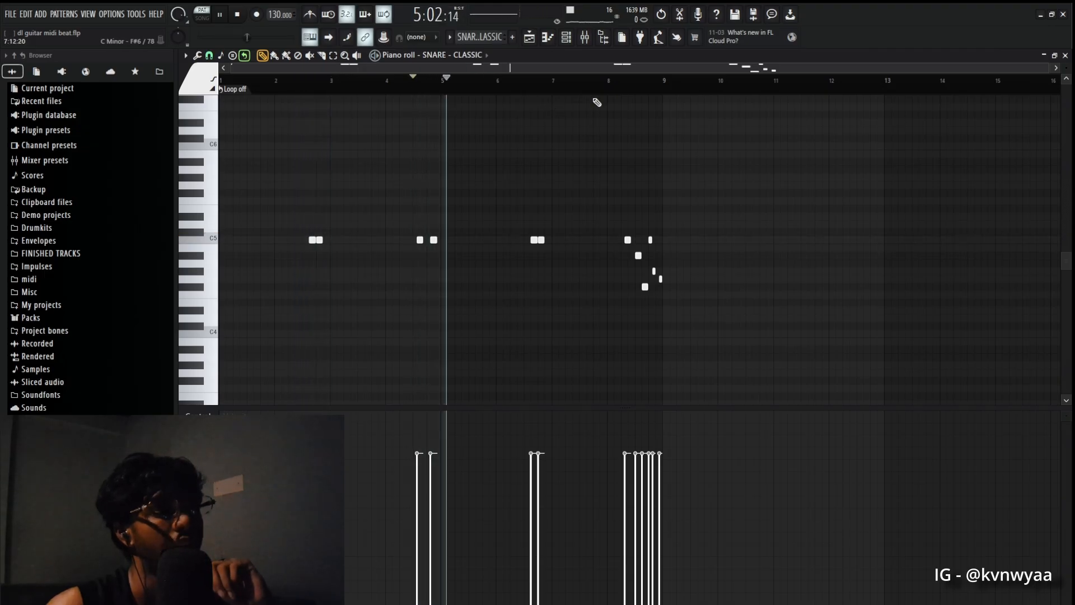
left_click(610, 84)
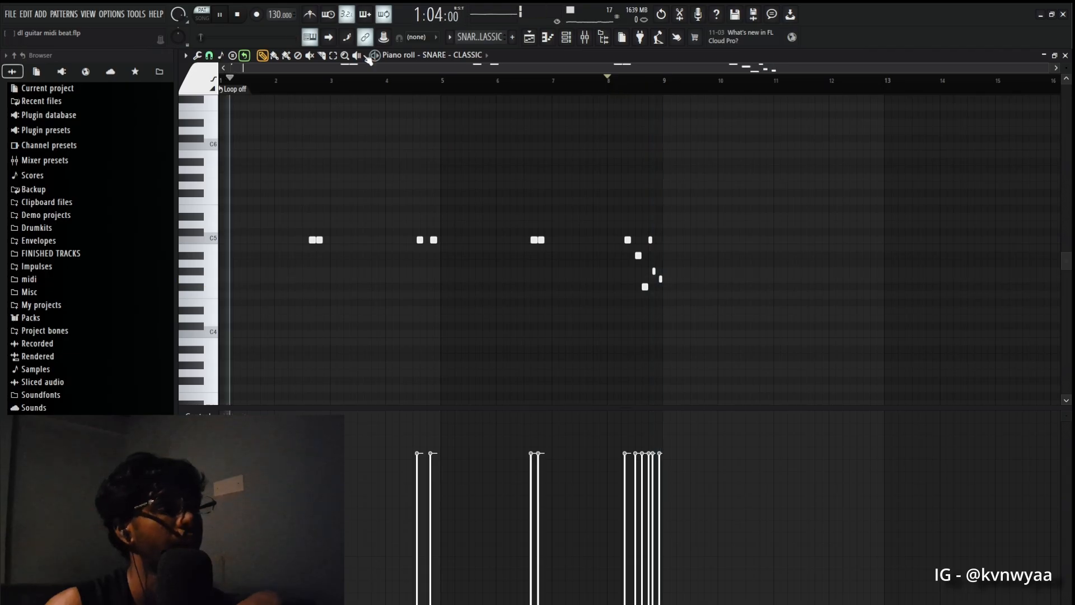
left_click(221, 16)
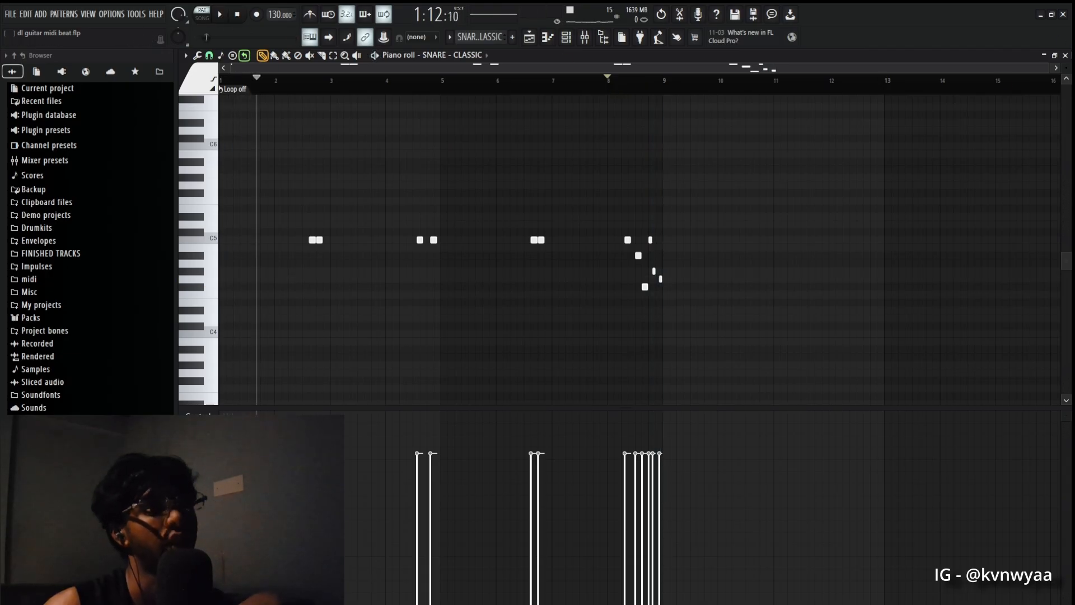
left_click(1066, 55)
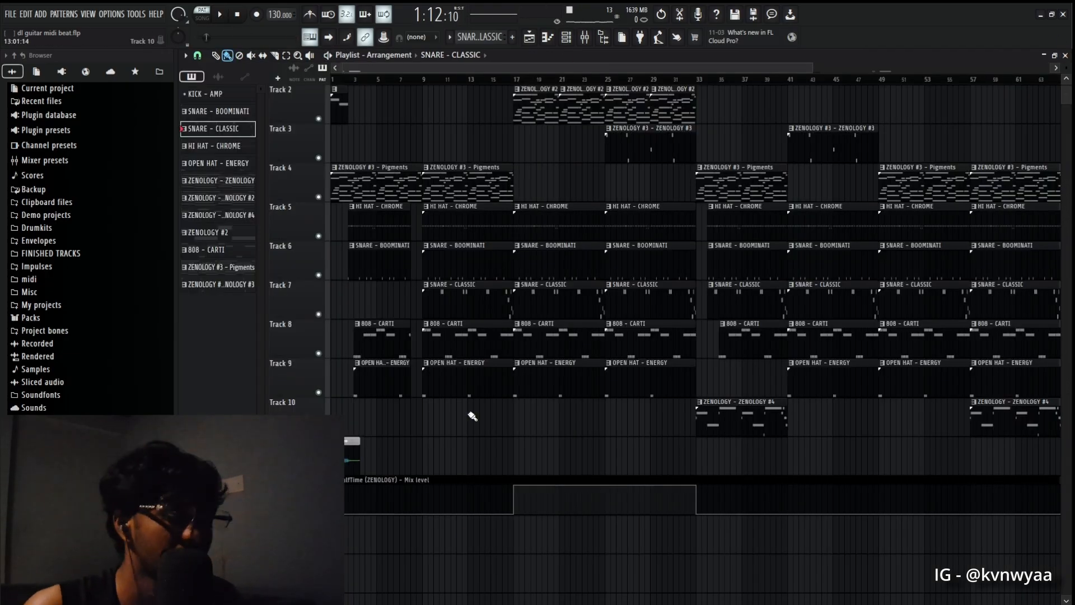
- Open the OPEN HAT - ENERGY pattern's notes in the piano roll and check its channel in the channel rack
left_click(567, 37)
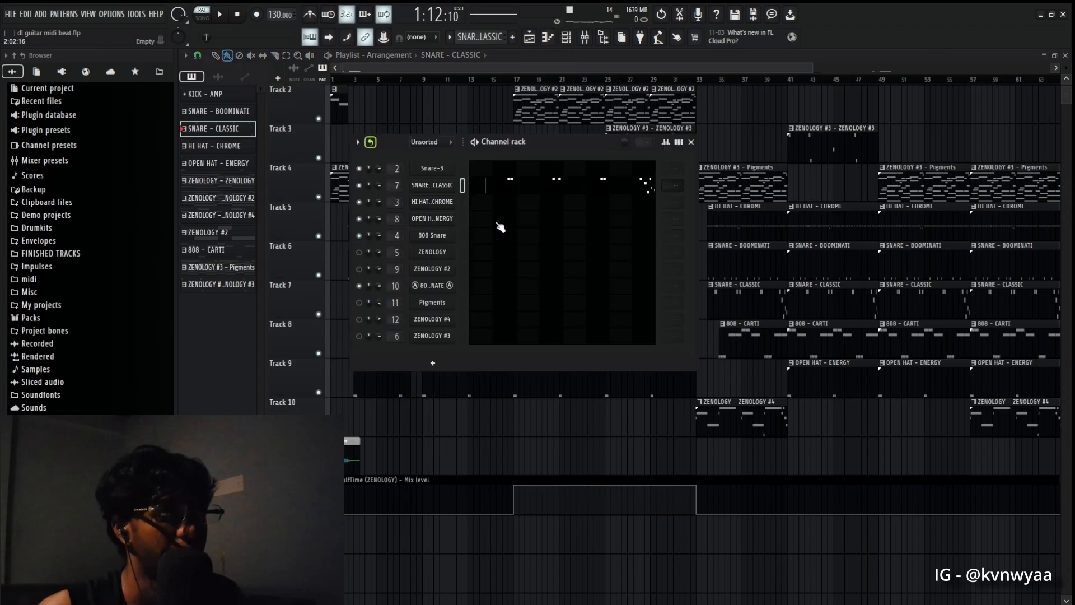
left_click(692, 143)
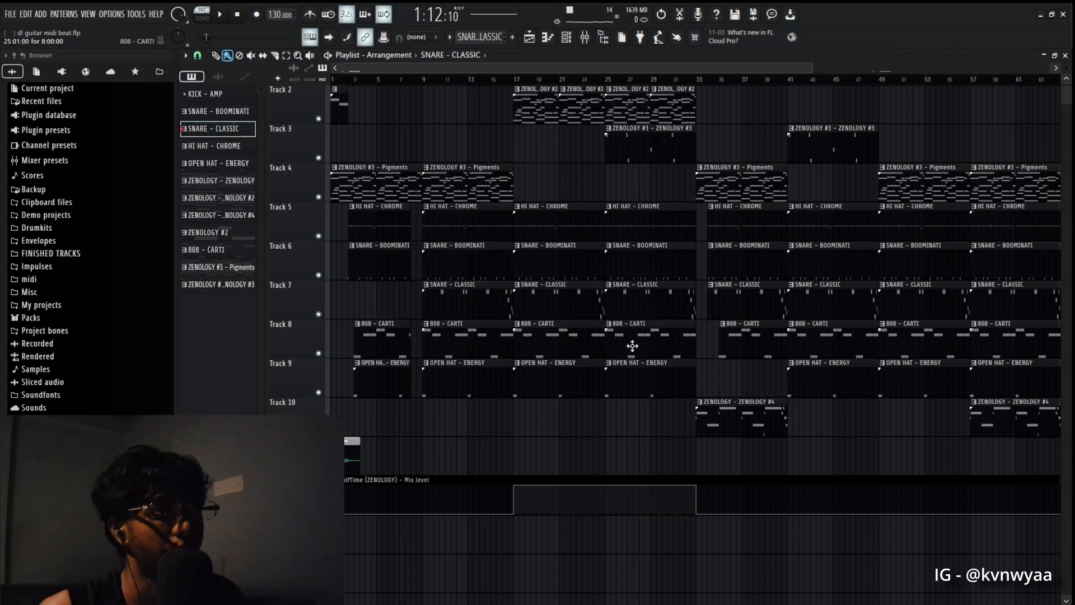
scroll(581, 314, "down", 1)
left_click(448, 336)
double_click(448, 336)
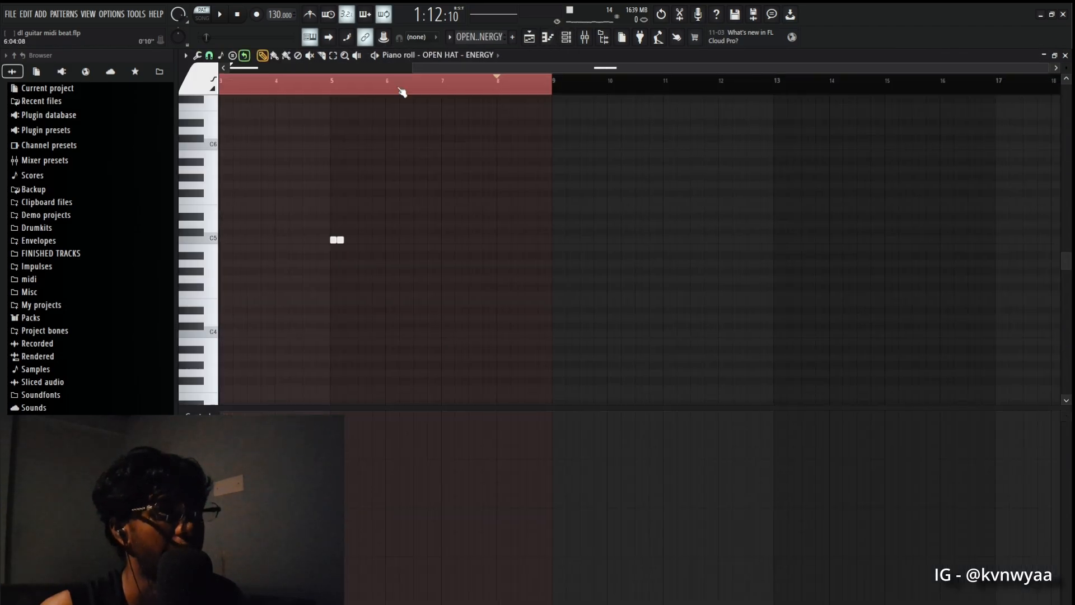
left_click_drag(566, 67, 271, 71)
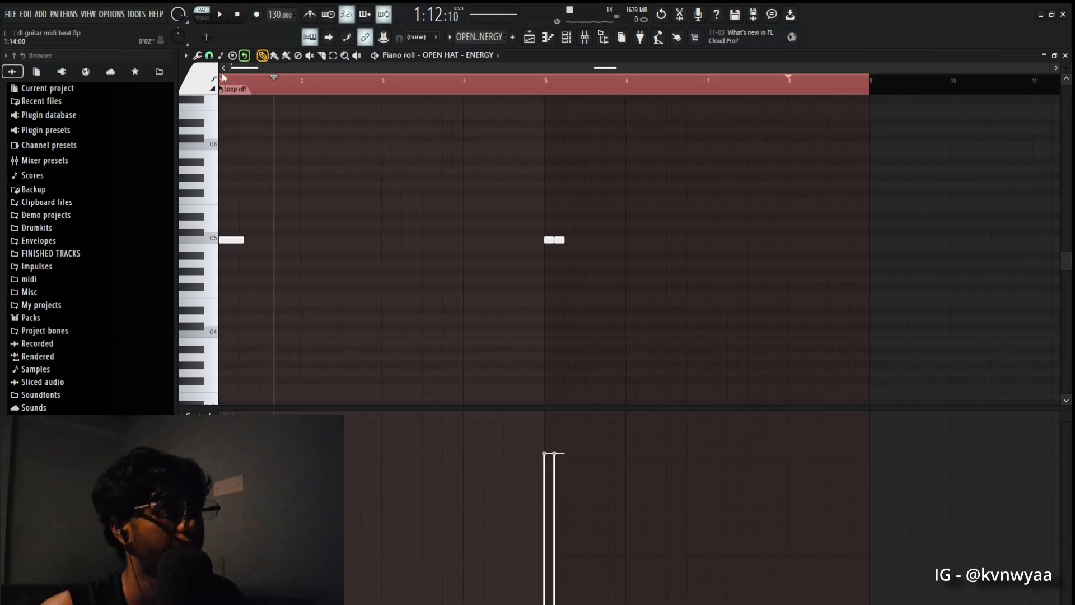
left_click(574, 38)
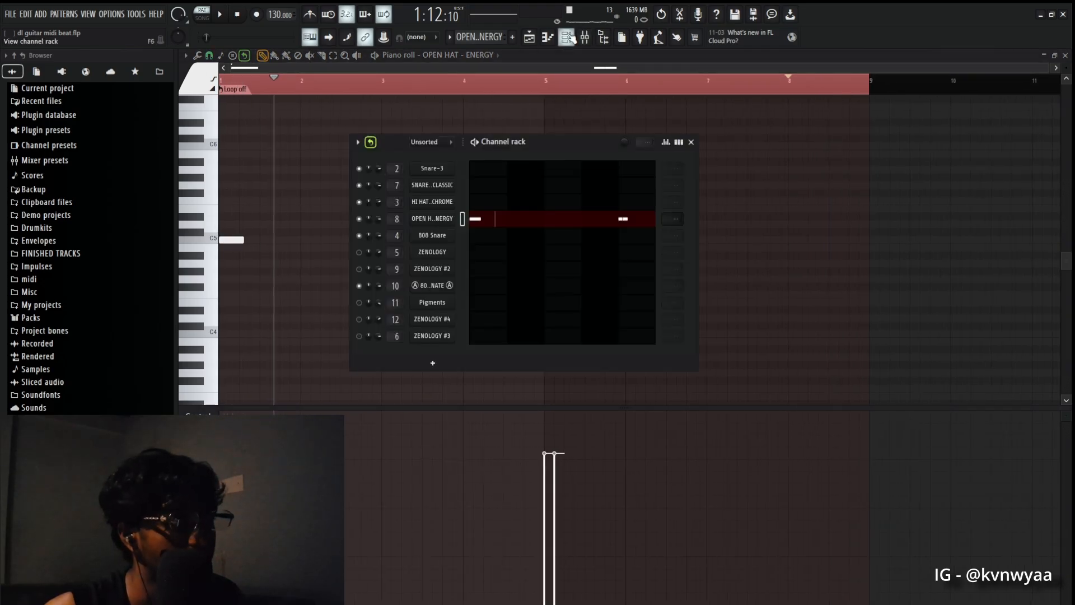
left_click(573, 38)
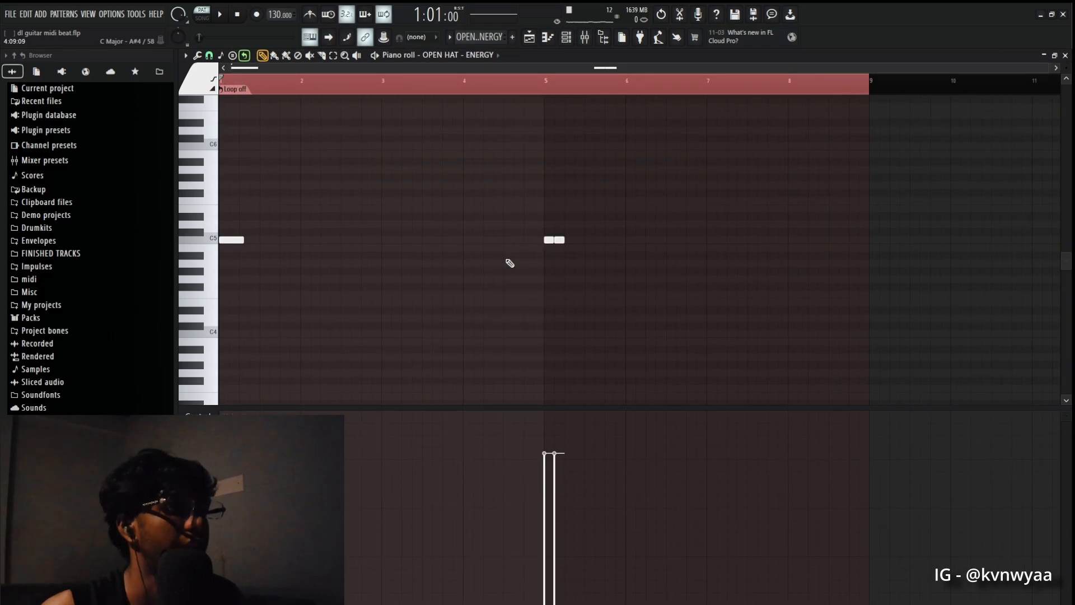
- Play the OPEN HAT - ENERGY pattern from the start, skip ahead to bar 5, then pause and close the piano roll
left_click(221, 15)
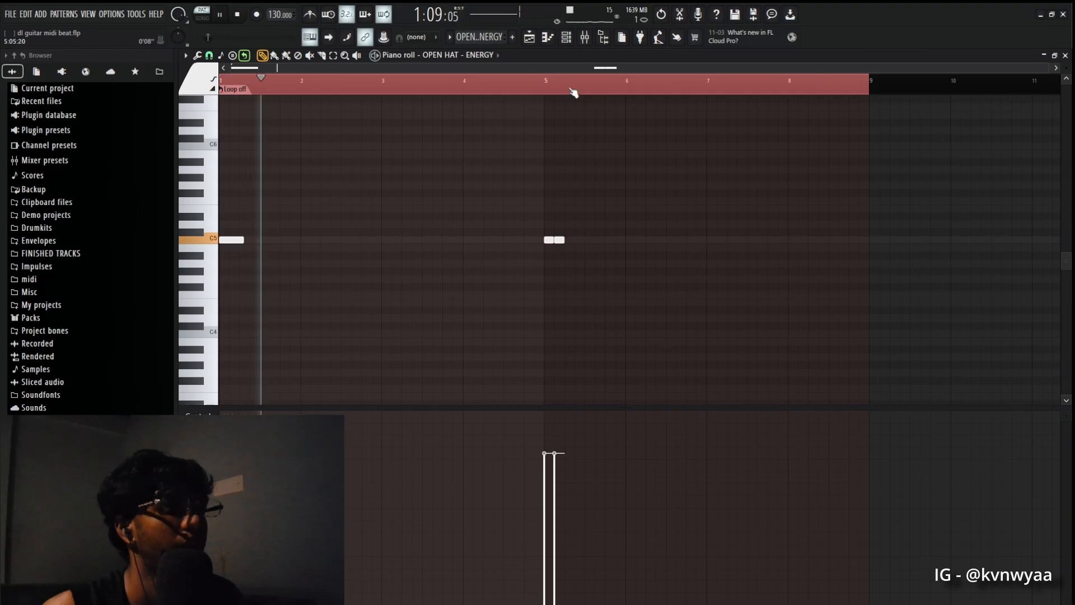
left_click(548, 79)
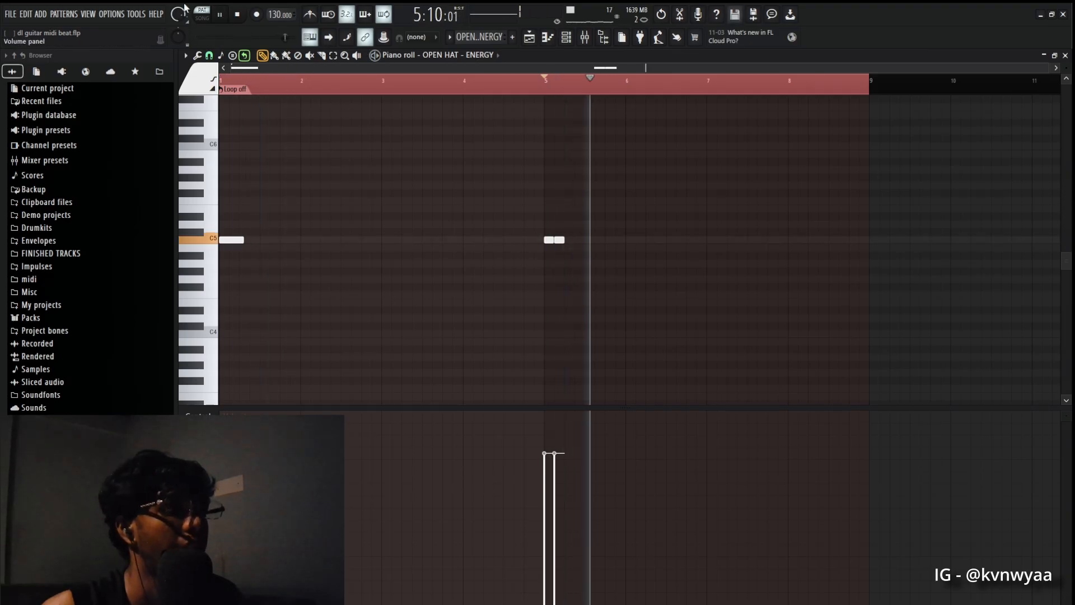
left_click(219, 15)
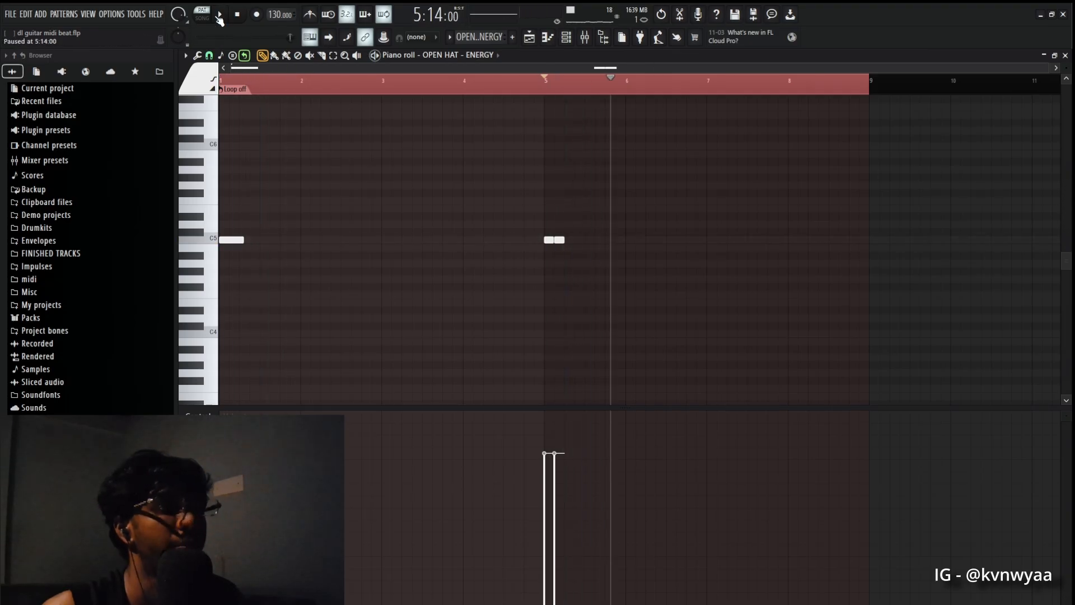
left_click(1066, 58)
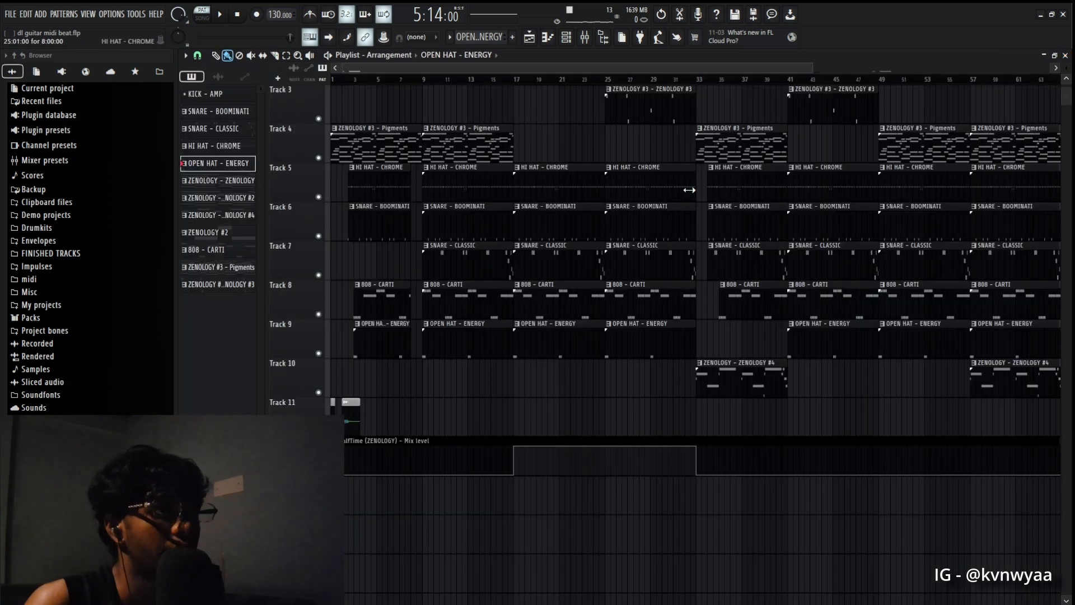
- Play the full arrangement in song mode from bar 9 and pause it at bar 17
scroll(689, 190, "up", 1)
left_click(566, 37)
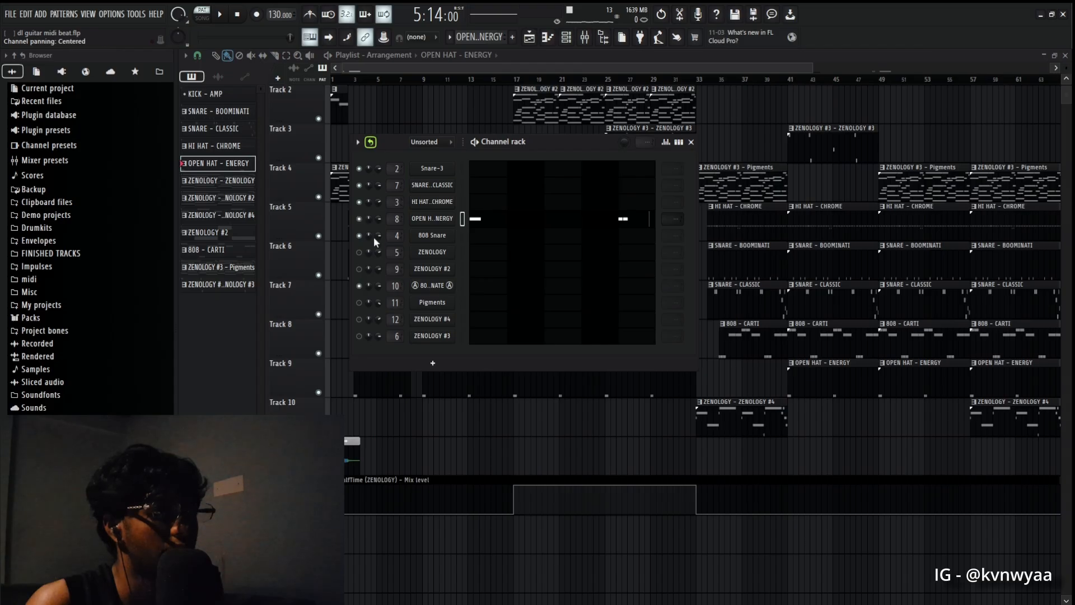
left_click(692, 142)
scroll(504, 112, "up", 1)
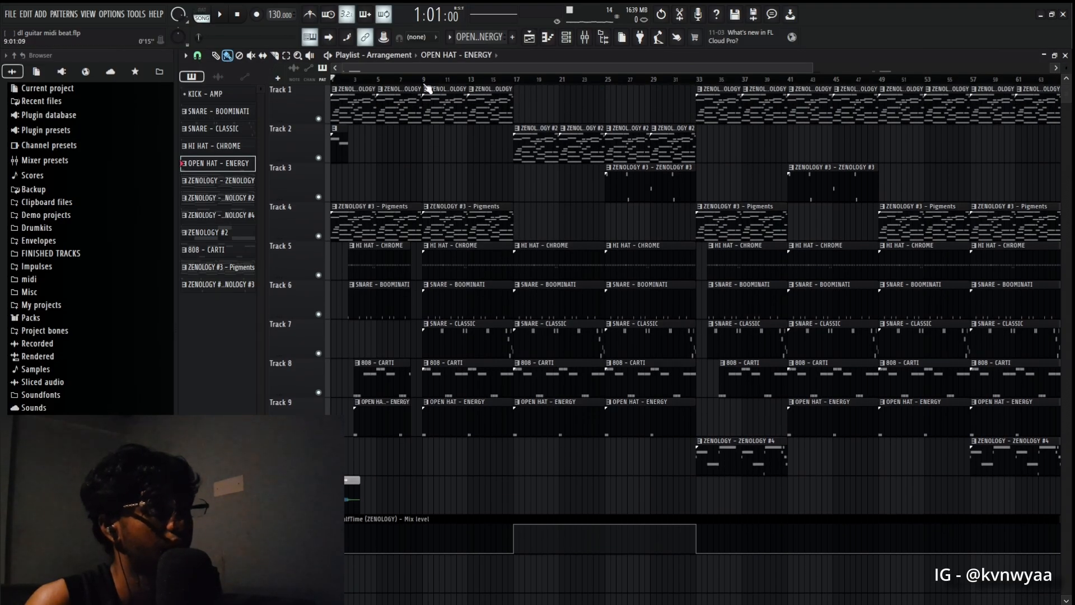
left_click(226, 19)
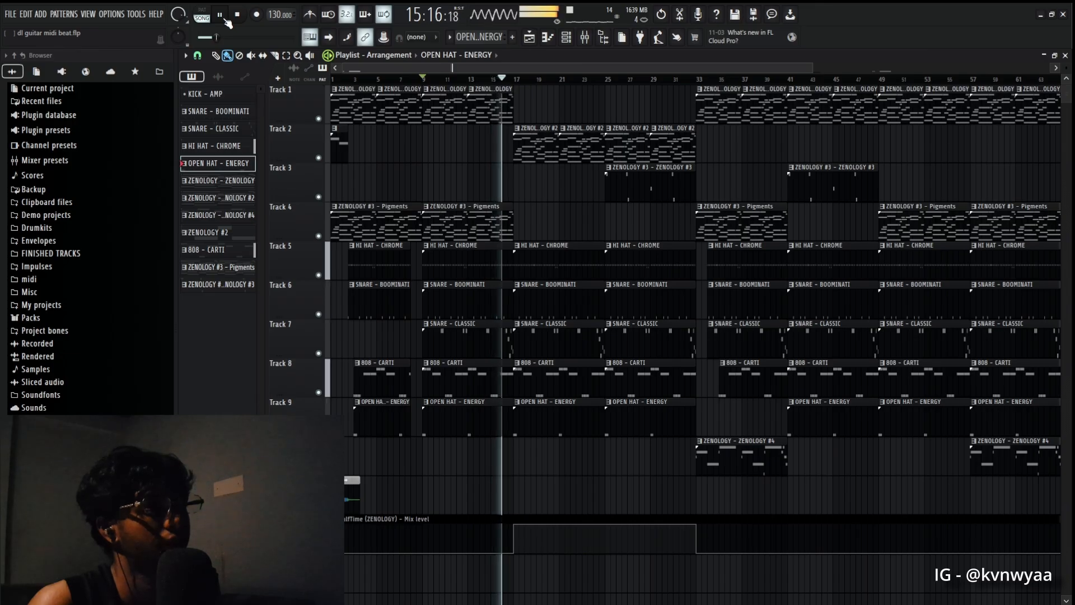
left_click(221, 15)
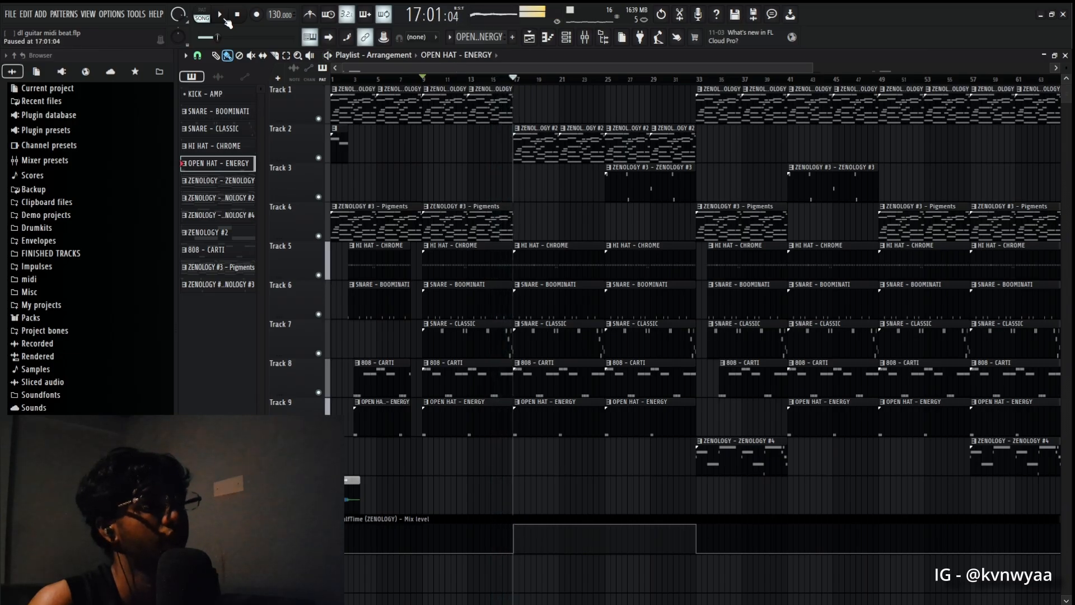
- Glance at the channel rack, close it, and widen the playlist's visible range to review the whole arrangement through its ending
left_click(566, 38)
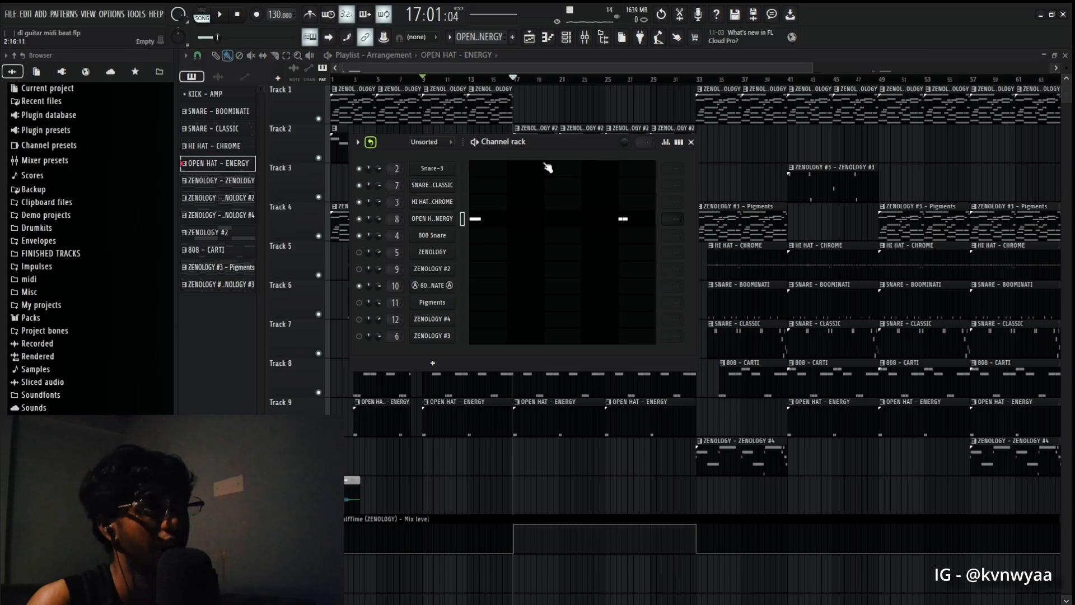
left_click(692, 142)
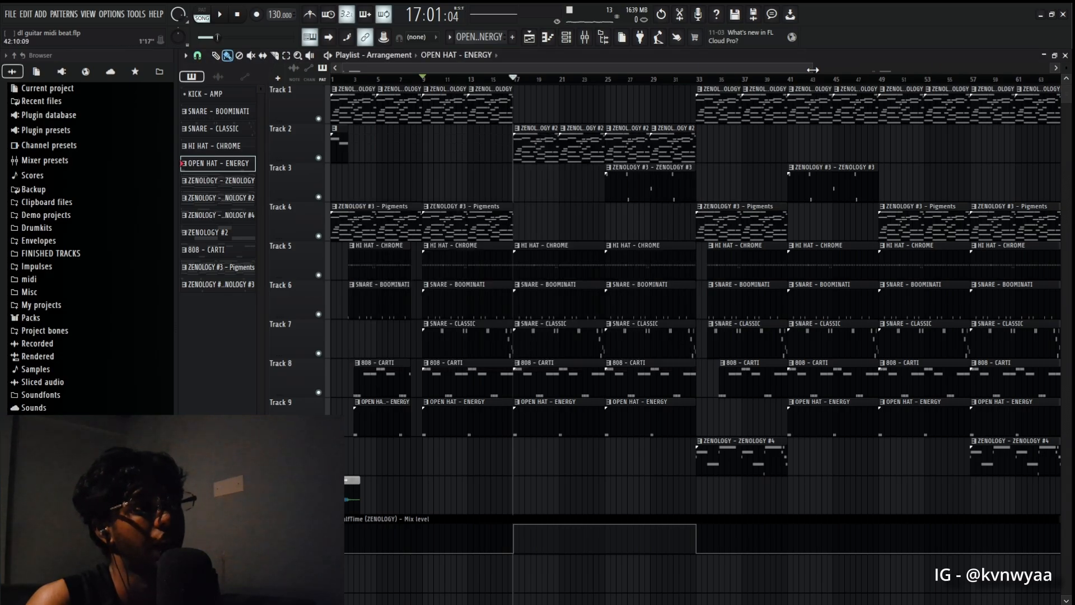
left_click_drag(813, 69, 993, 113)
scroll(569, 457, "down", 1)
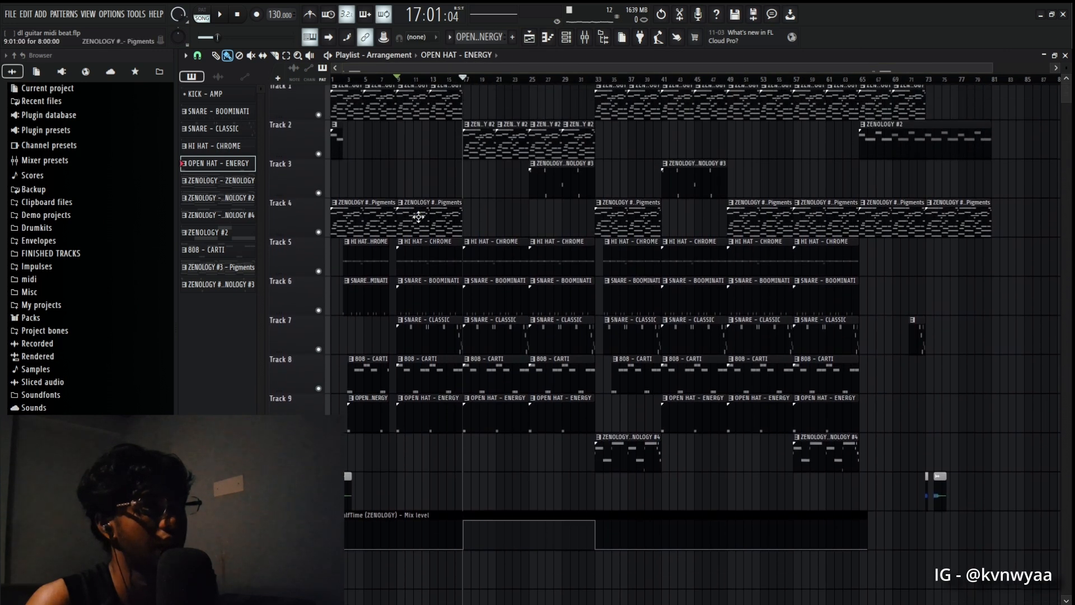